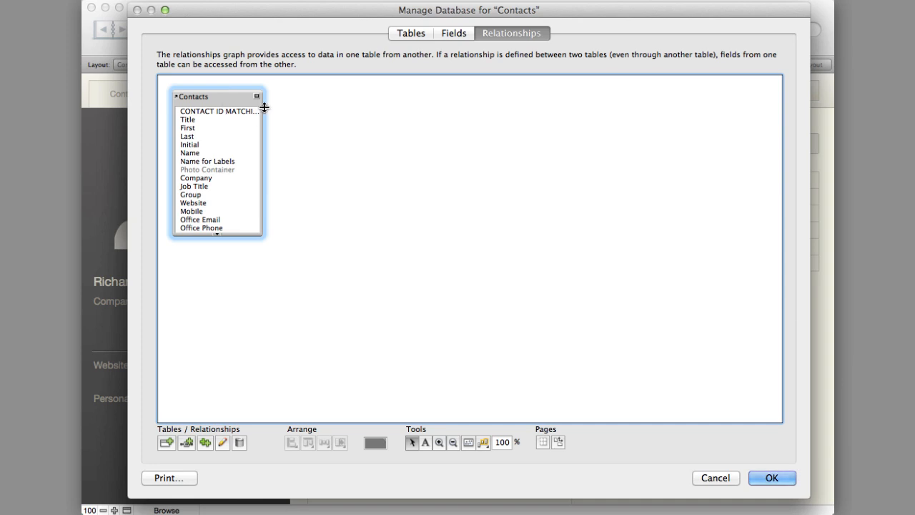
# - Shift the Contacts table occurrence slightly in the relationships graph and view the database's list of tables
pyautogui.moveTo(224, 94); pyautogui.dragTo(226, 99)
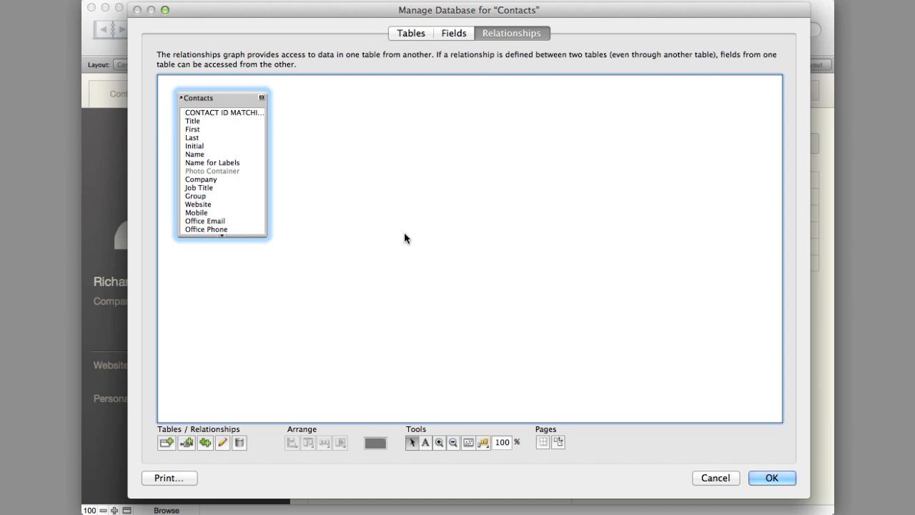
pyautogui.click(411, 35)
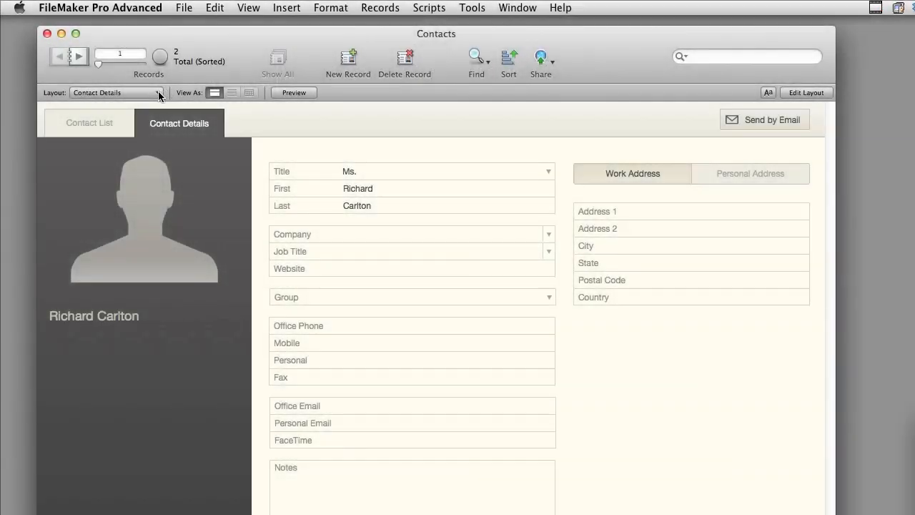
# - Look through the Desktop, iPad, iPhone and Web layout groups and display the Contact Details | Web layout
pyautogui.click(158, 93)
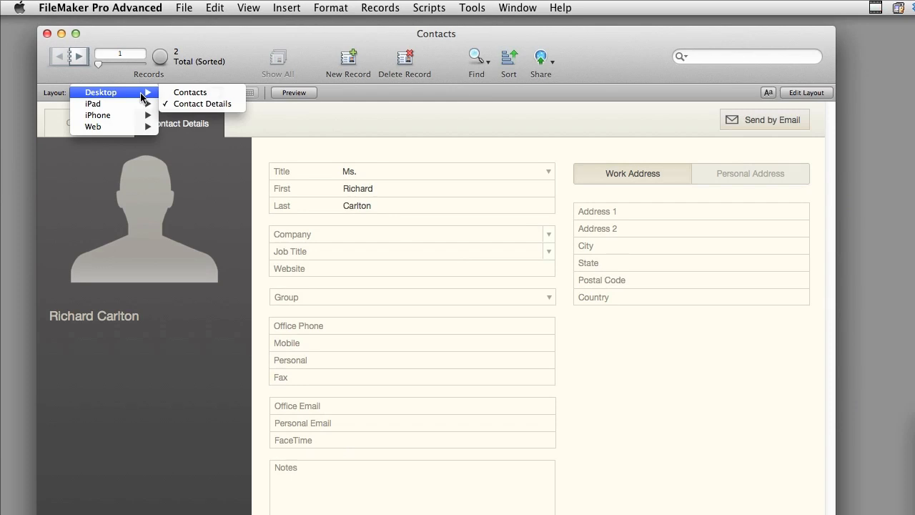
pyautogui.moveTo(136, 107)
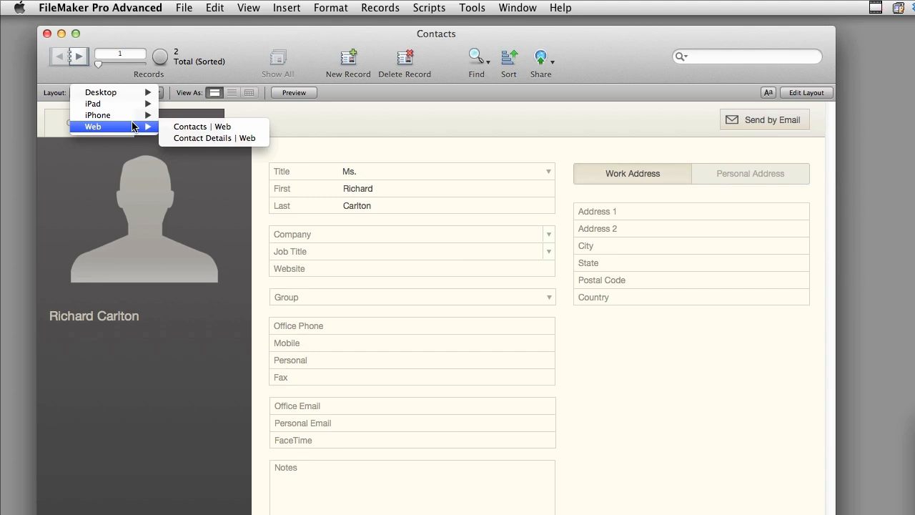
pyautogui.click(181, 104)
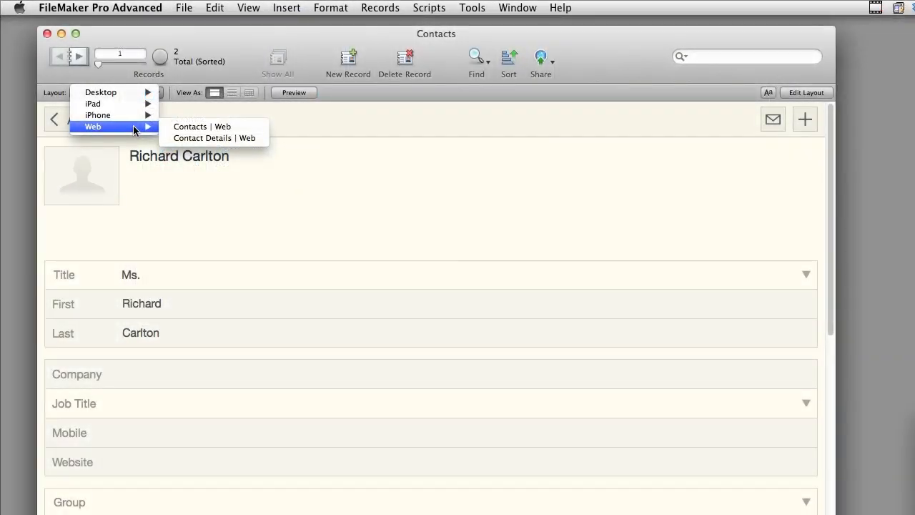
pyautogui.click(190, 138)
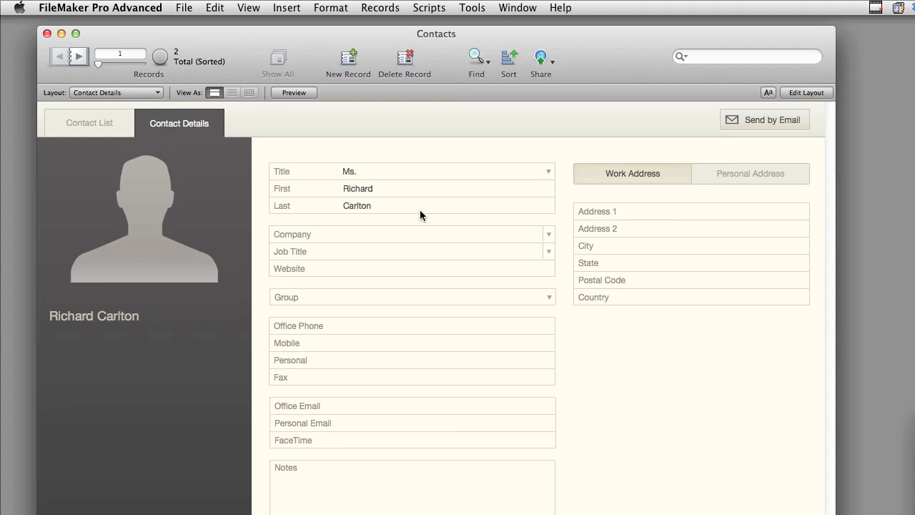
# - Create a text field named "Numbers of Employee" in the Contacts database and save the field definitions
pyautogui.click(184, 8)
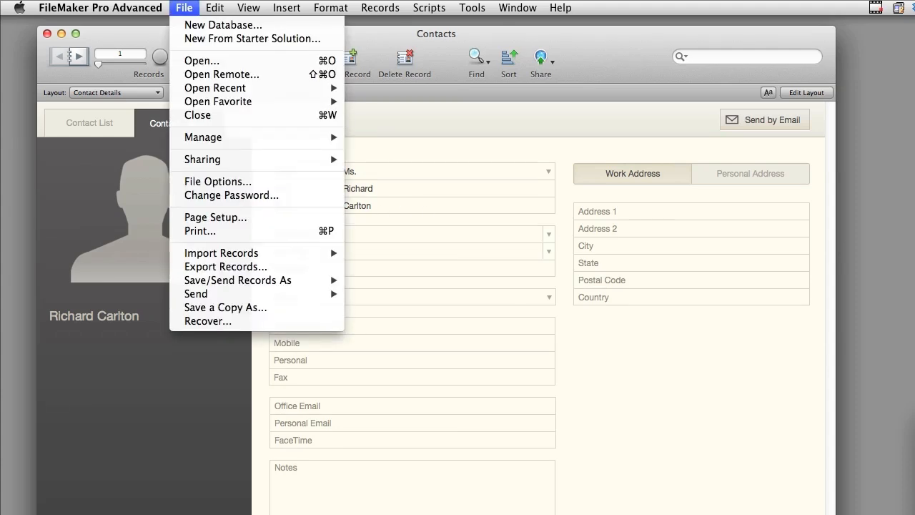
pyautogui.moveTo(214, 138)
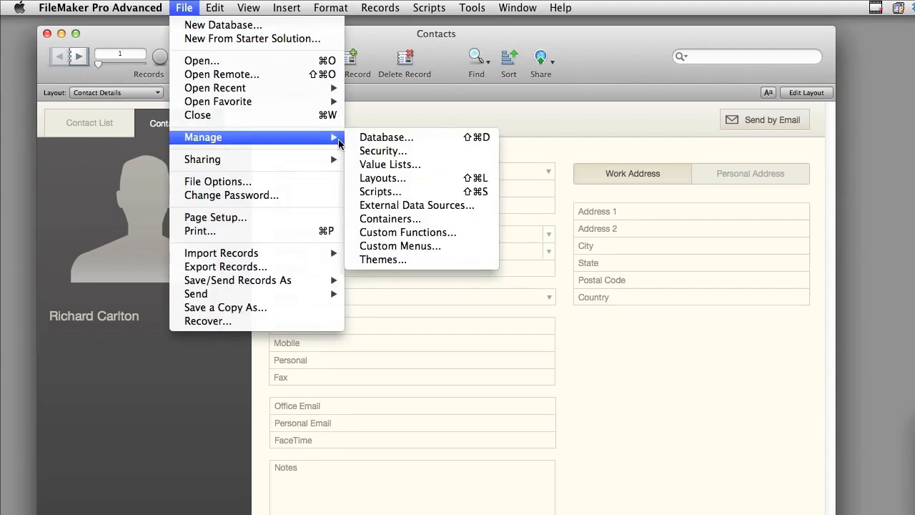
pyautogui.click(379, 139)
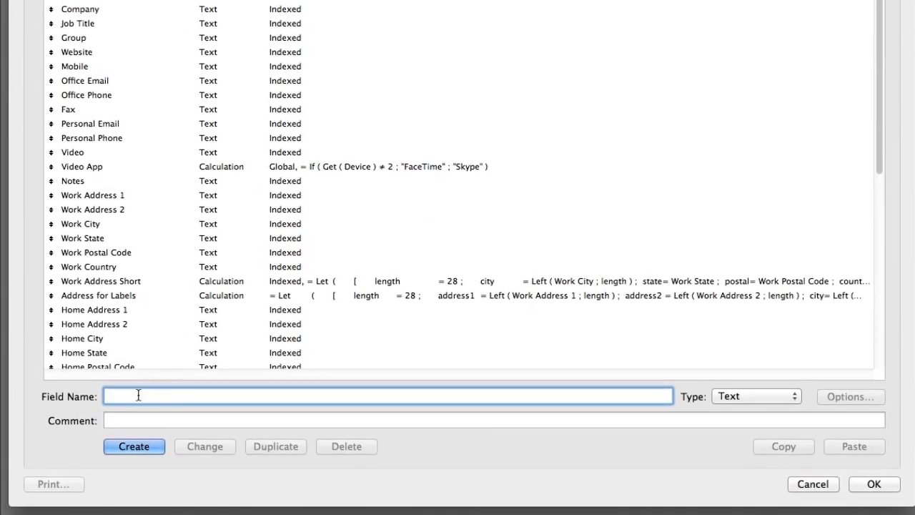
pyautogui.write('Numbers of Employee')
pyautogui.click(717, 399)
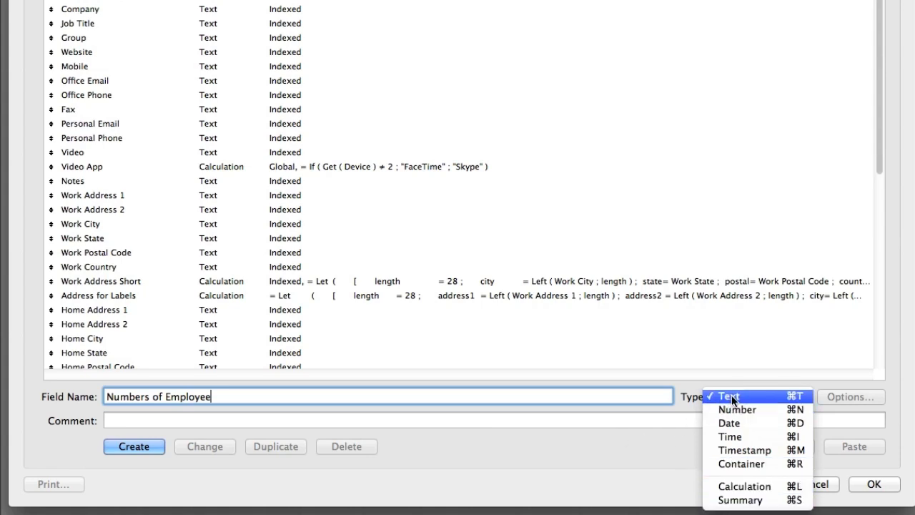
pyautogui.click(612, 436)
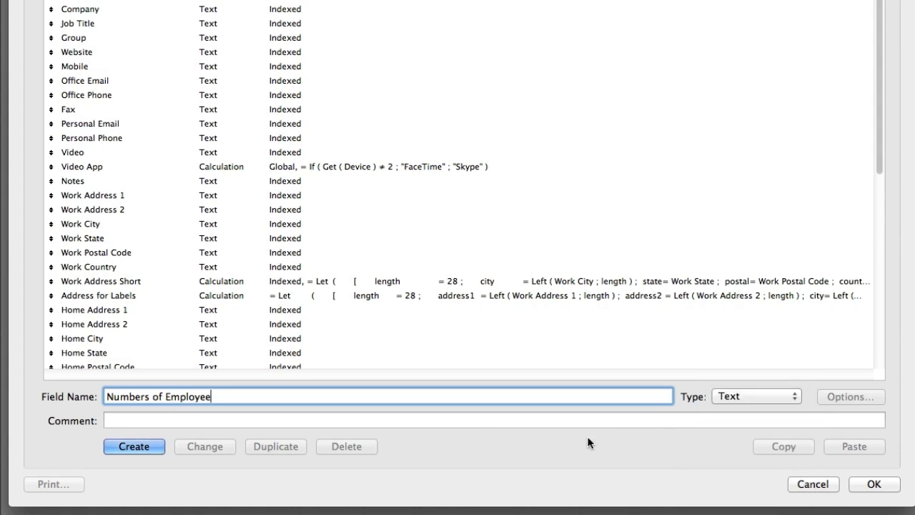
pyautogui.click(119, 450)
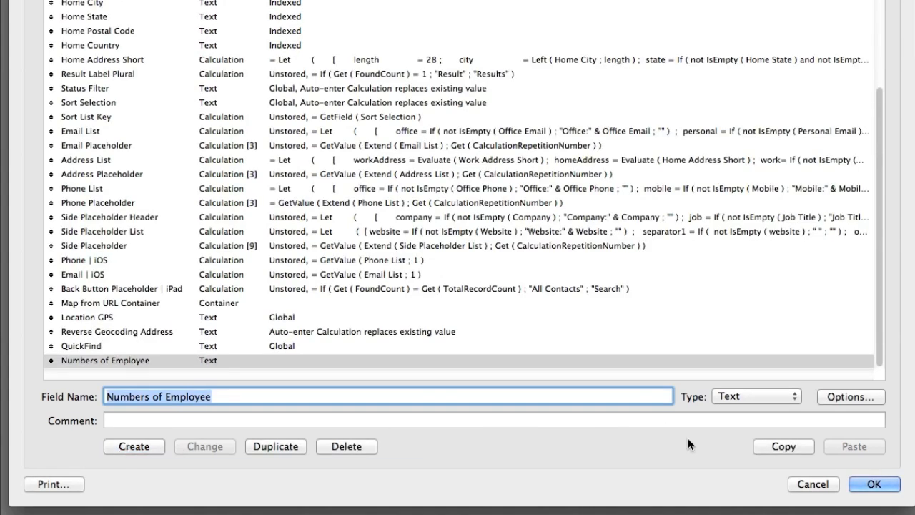
pyautogui.click(884, 489)
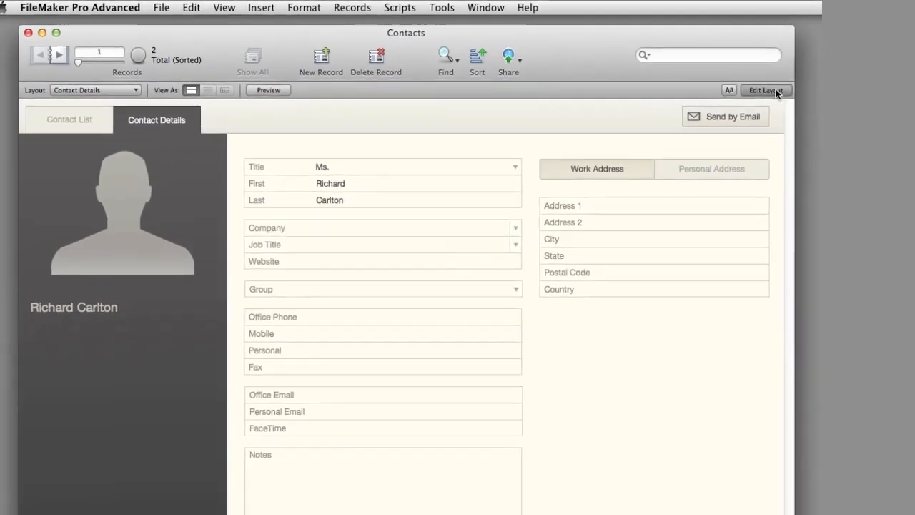
# - Open the Contact Details layout for editing, extend the body part slightly downward and move the Notes block down to leave a gap above it
pyautogui.click(775, 91)
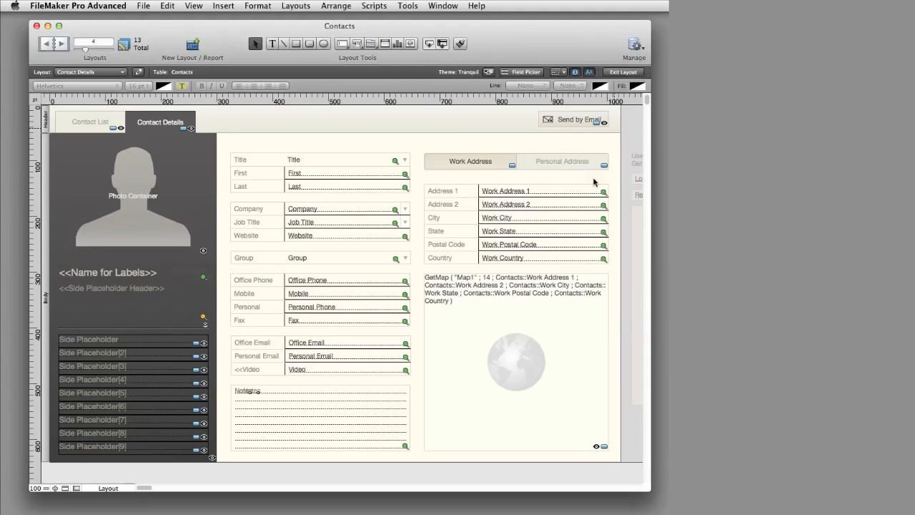
pyautogui.moveTo(224, 460); pyautogui.dragTo(224, 475)
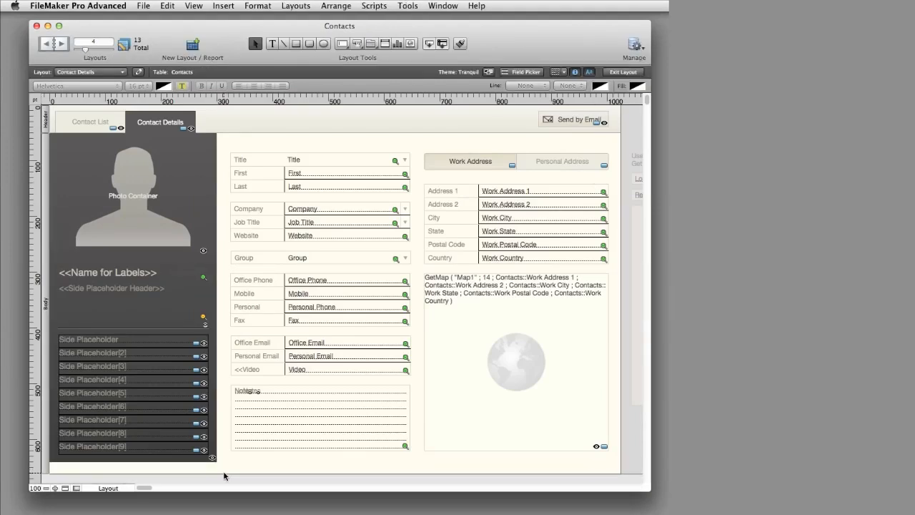
pyautogui.moveTo(226, 381); pyautogui.dragTo(415, 460)
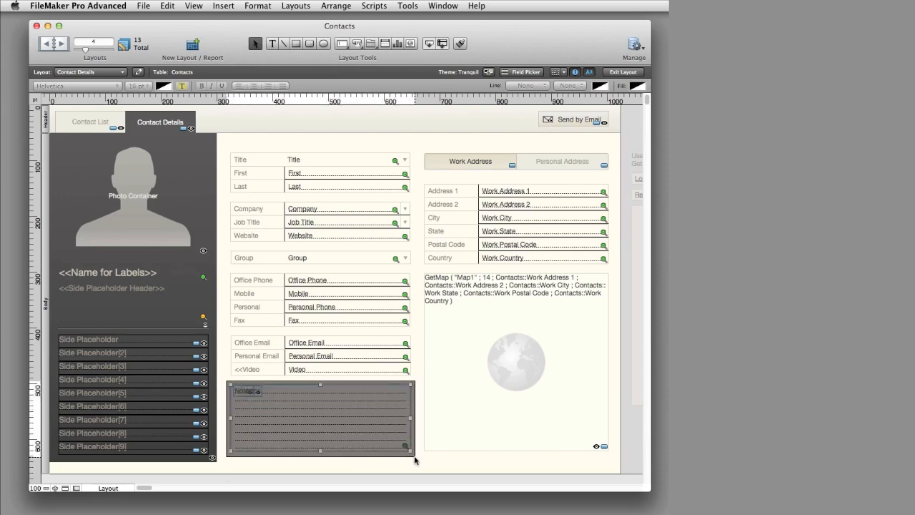
pyautogui.moveTo(378, 435); pyautogui.dragTo(379, 449)
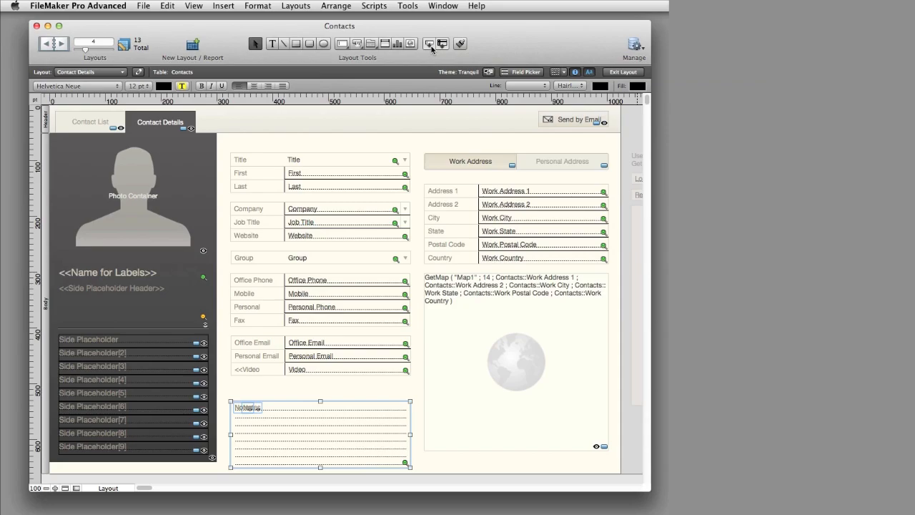
# - Place the Numbers of Employee field, with a label, between the Video and Notes fields
pyautogui.moveTo(431, 49); pyautogui.dragTo(313, 341)
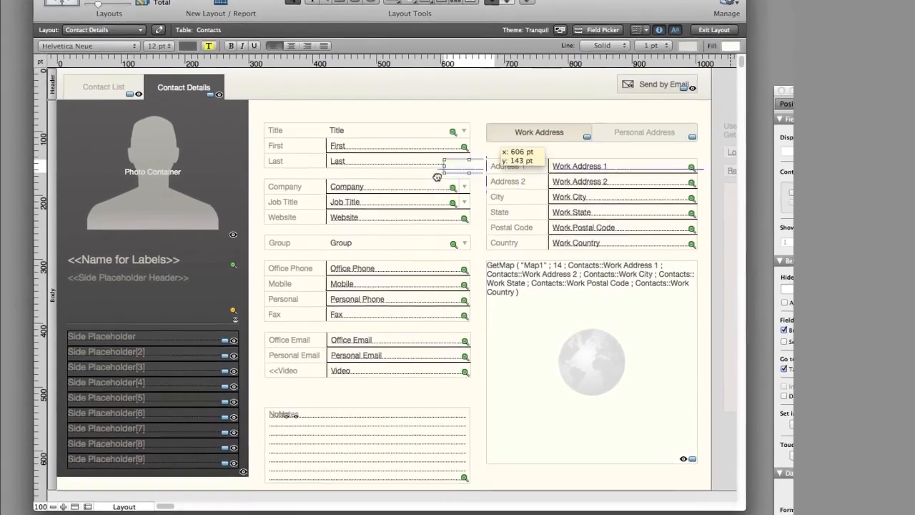
pyautogui.moveTo(377, 336); pyautogui.dragTo(344, 388)
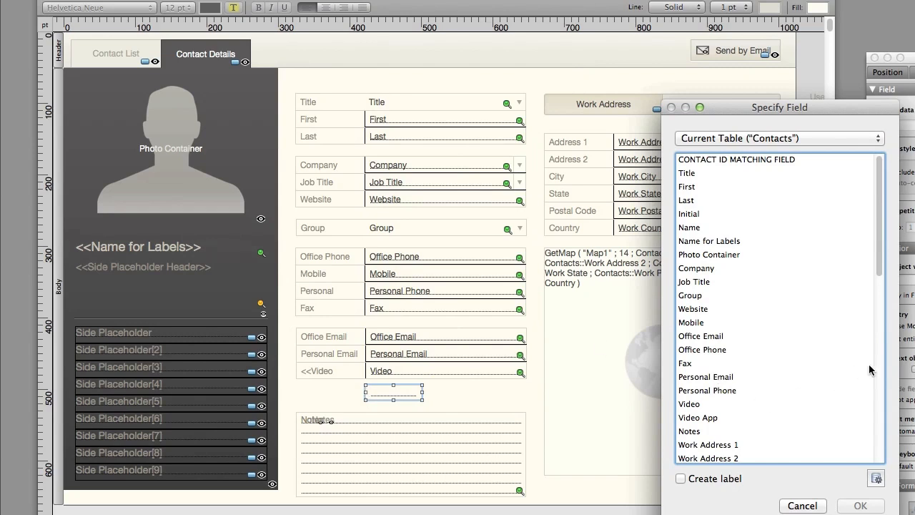
pyautogui.click(882, 443)
pyautogui.click(882, 447)
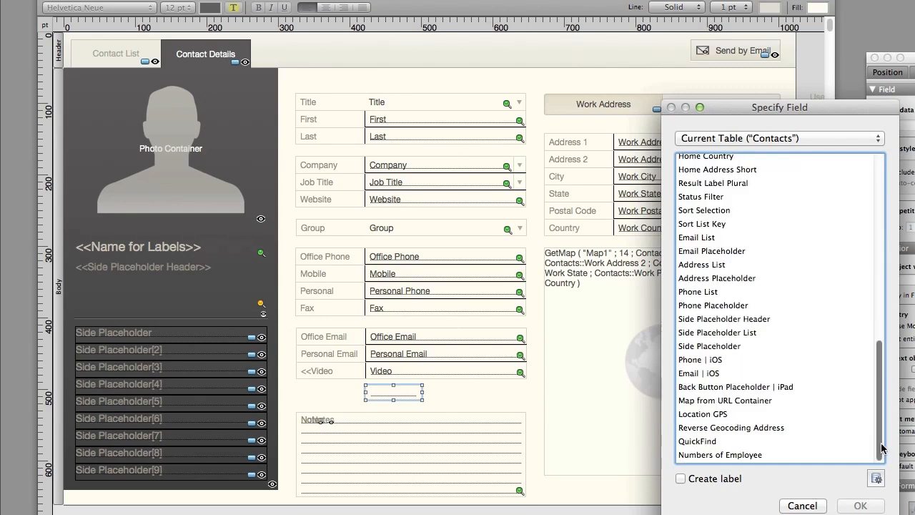
pyautogui.click(768, 456)
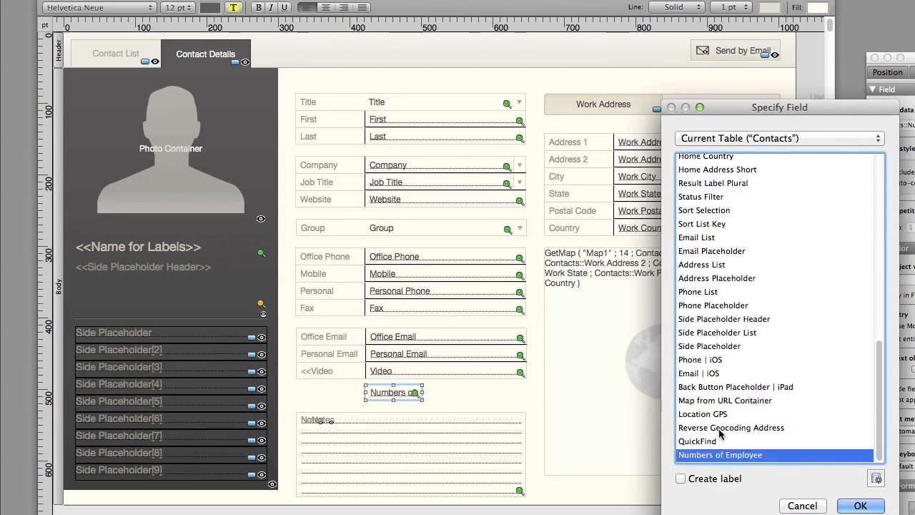
pyautogui.click(721, 478)
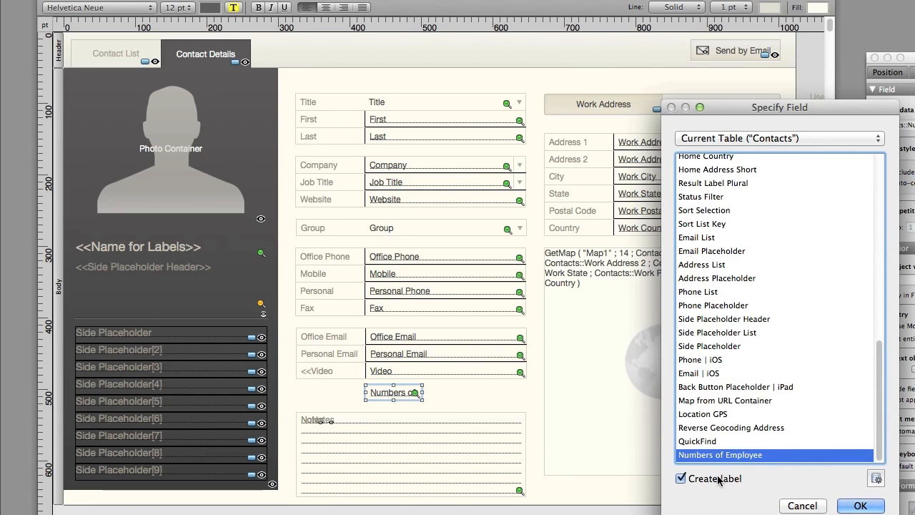
pyautogui.click(858, 505)
# - Change the new field's label to "# of Employee" and return to Browse mode
pyautogui.doubleClick(301, 391)
pyautogui.doubleClick(299, 390)
pyautogui.write('# of Employee')
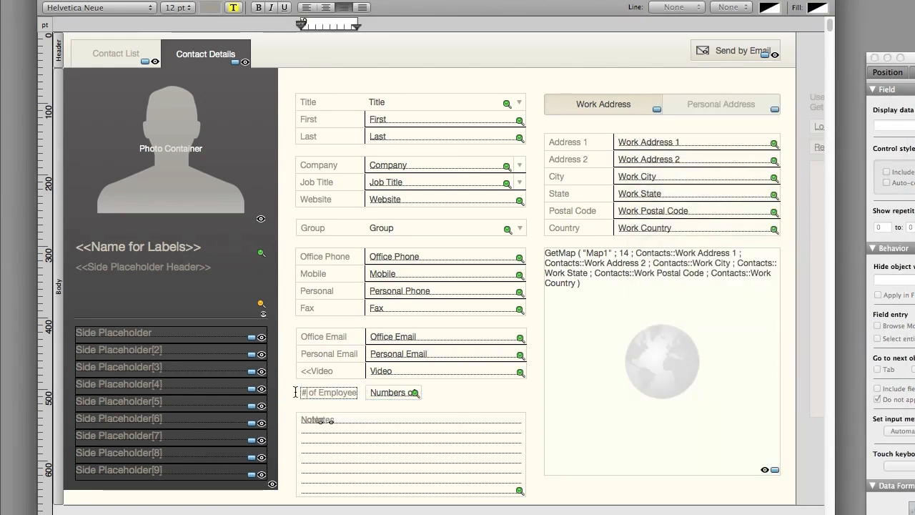
pyautogui.click(438, 408)
pyautogui.press('super+b')
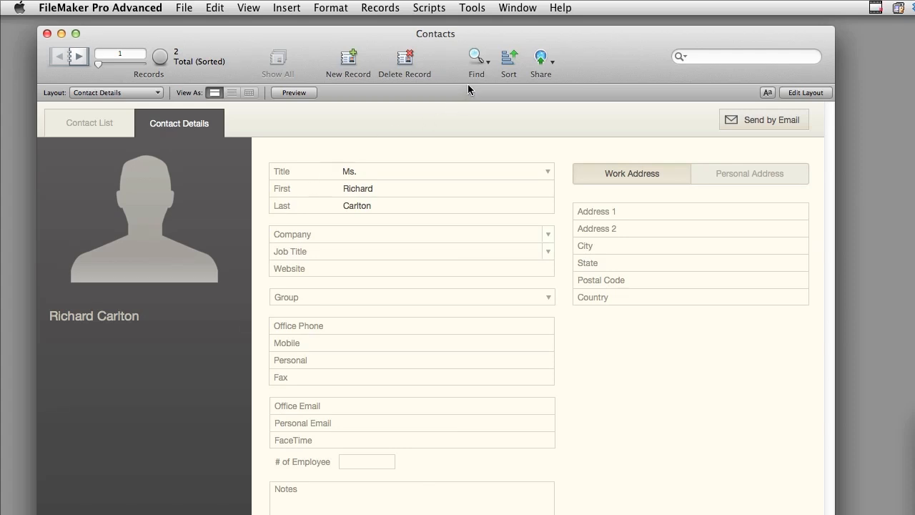
# - View Contact Details in Find mode, and inspect the dark side panel's slide control settings in Layout mode
pyautogui.click(477, 60)
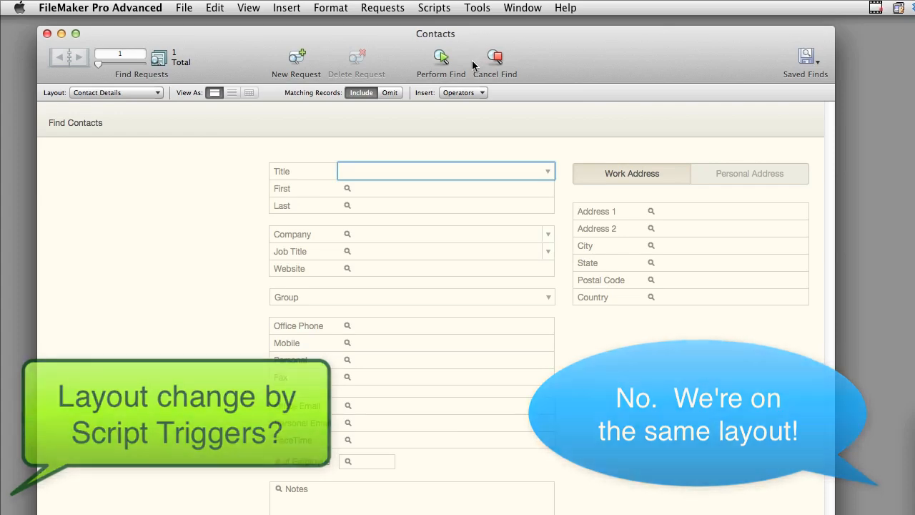
pyautogui.press('super+l')
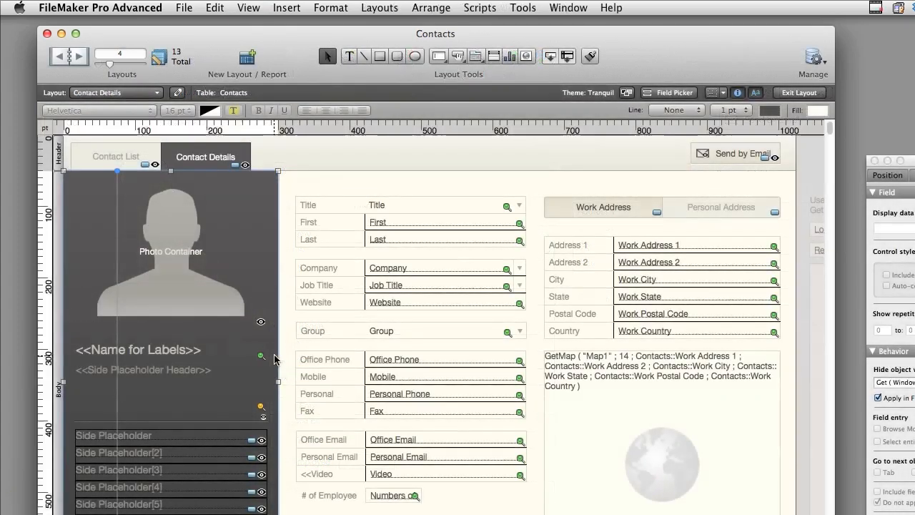
pyautogui.doubleClick(275, 360)
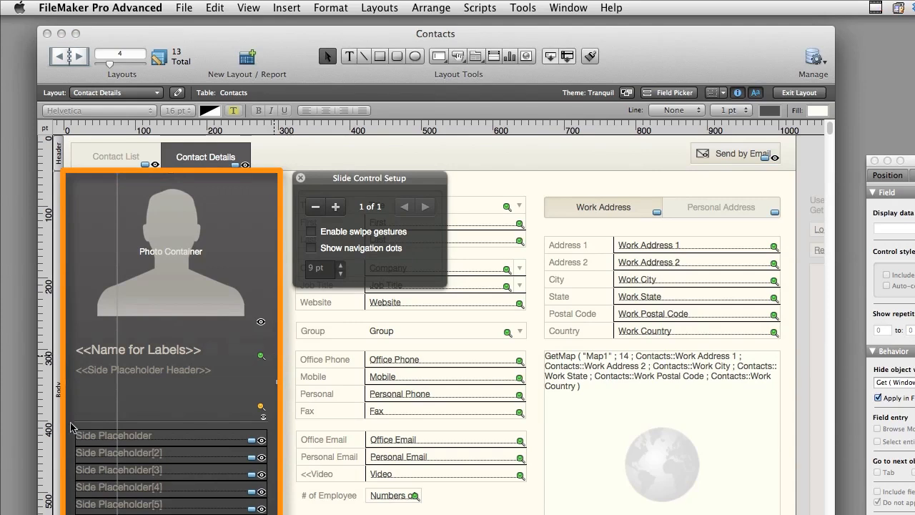
pyautogui.click(225, 414)
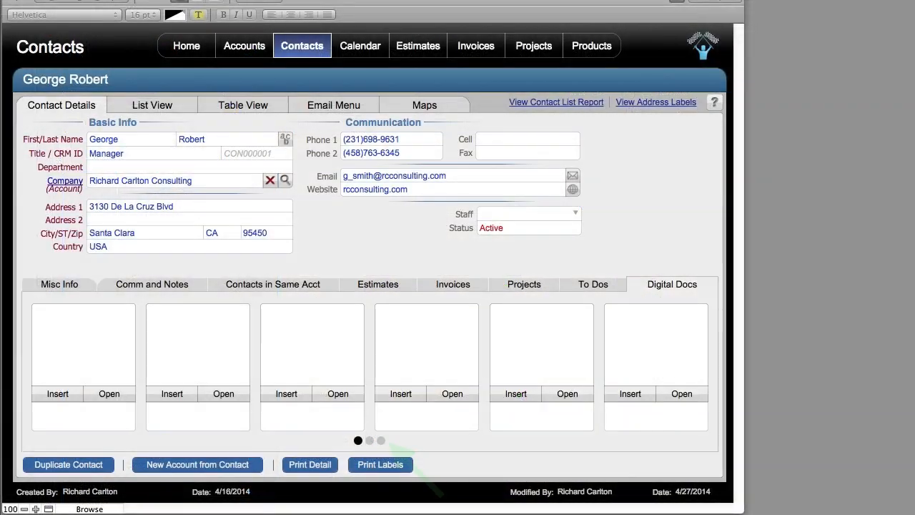
# - Page through the Digital Docs slides of the sample contact in the other Contacts solution
pyautogui.moveTo(777, 448); pyautogui.dragTo(112, 348)
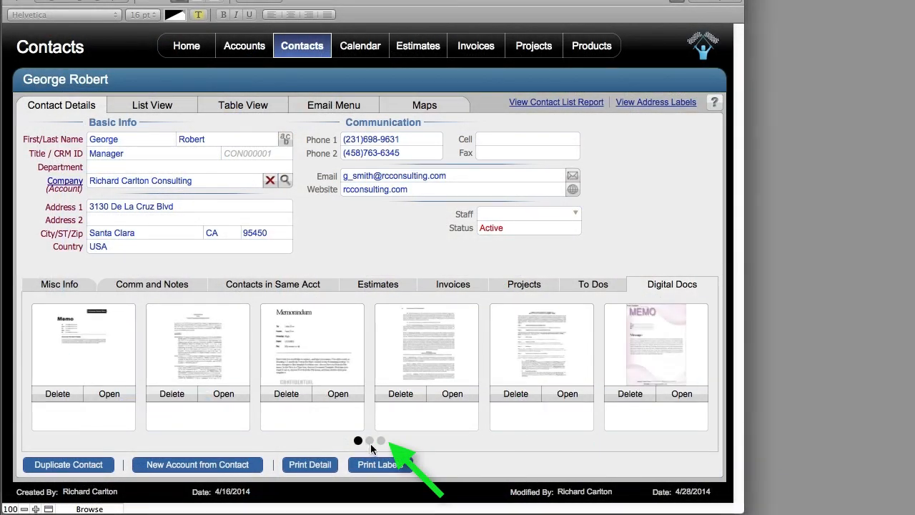
pyautogui.click(370, 440)
pyautogui.click(381, 440)
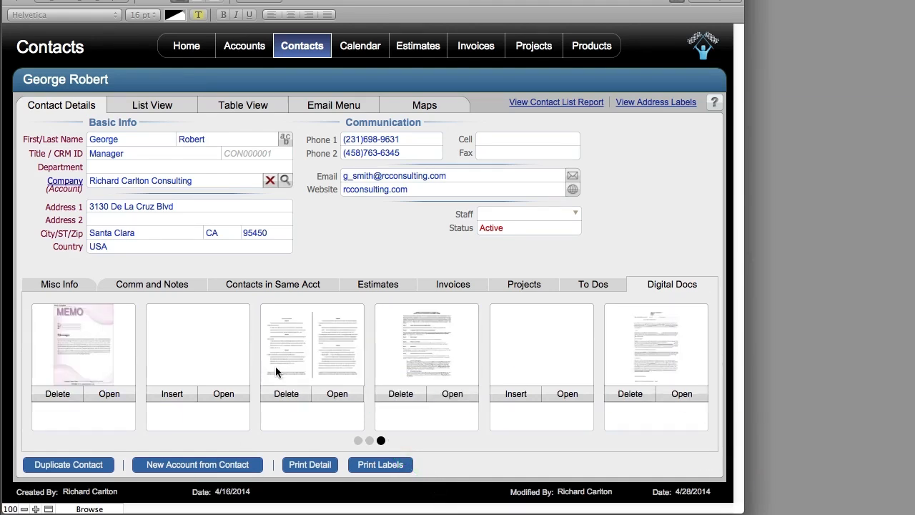
pyautogui.click(369, 440)
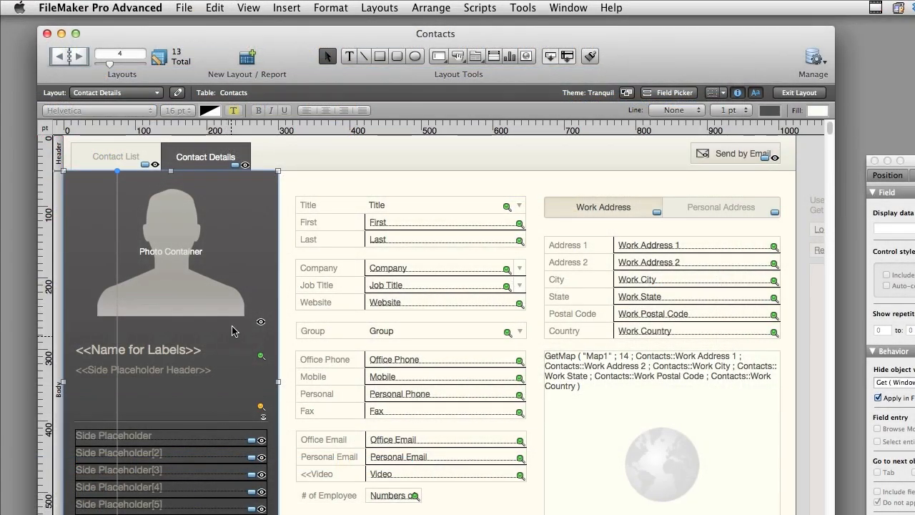
# - Examine the "Hide object when" conditions of the dark side panel and its photo placeholder in the Inspector
pyautogui.click(266, 390)
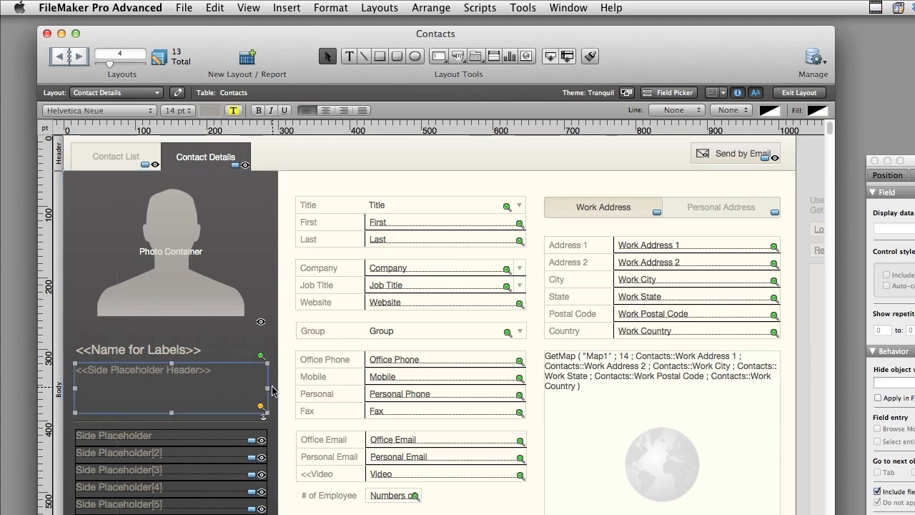
pyautogui.click(272, 391)
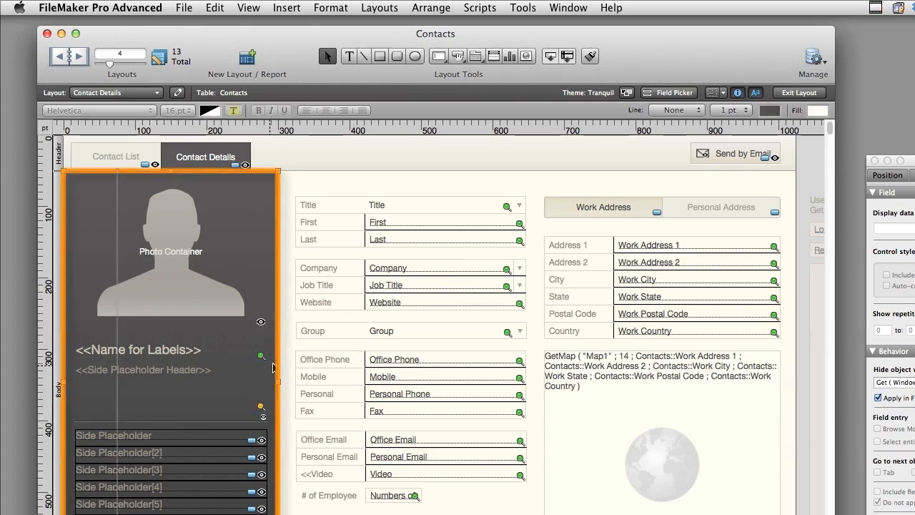
pyautogui.moveTo(914, 166); pyautogui.dragTo(851, 131)
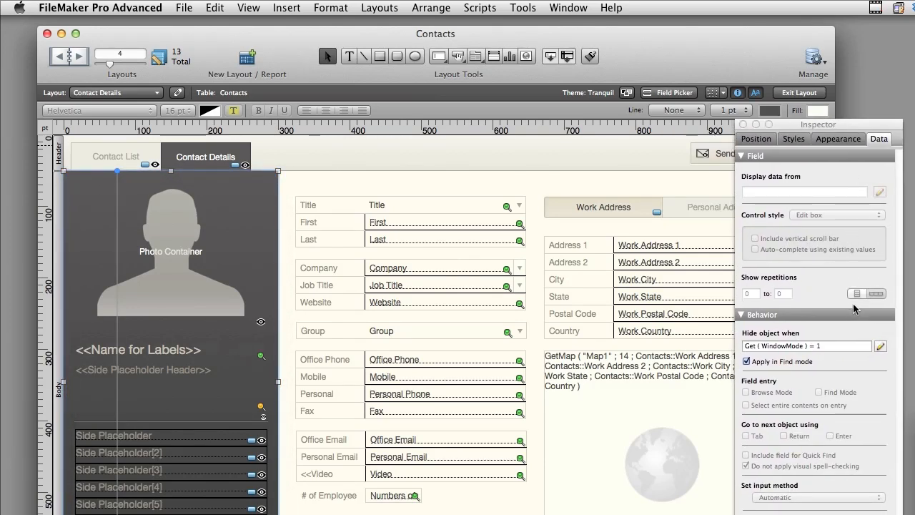
pyautogui.click(832, 348)
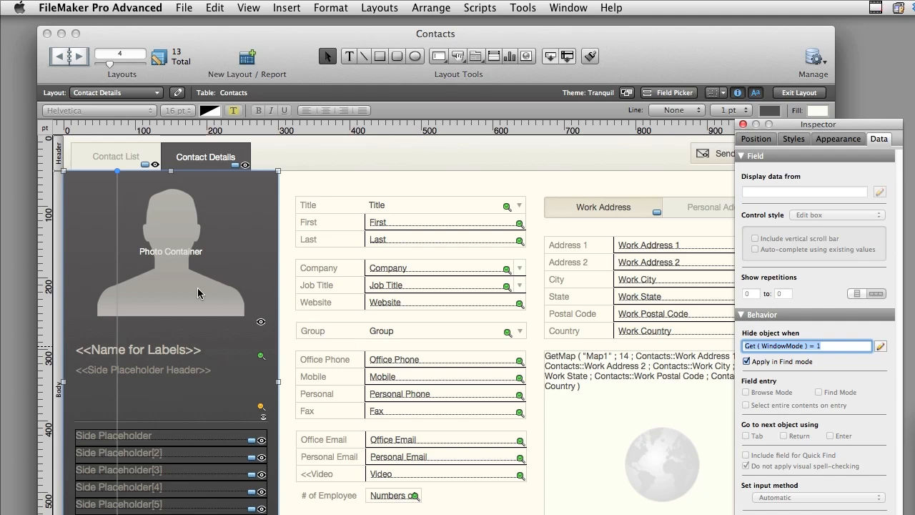
pyautogui.click(184, 253)
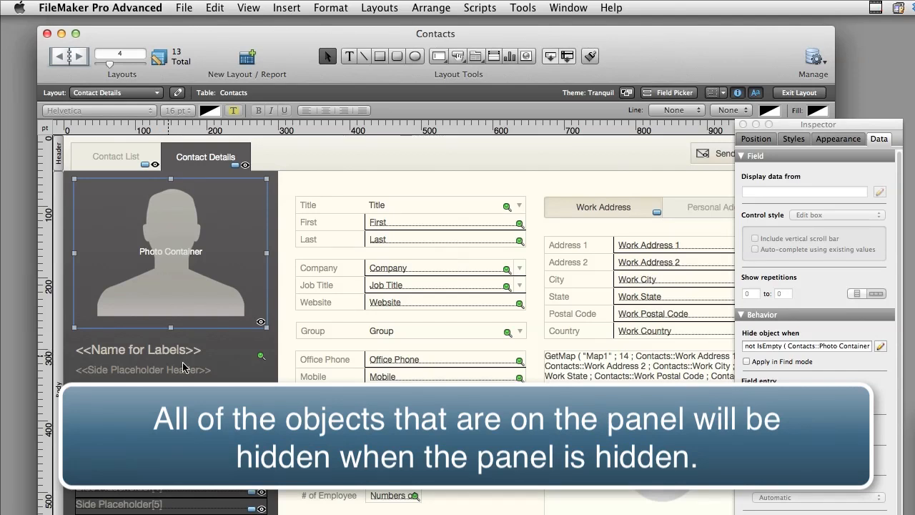
# - Compare the "Hide object when" settings of the dark side panel with those of the name and Side Placeholder Header text
pyautogui.click(274, 349)
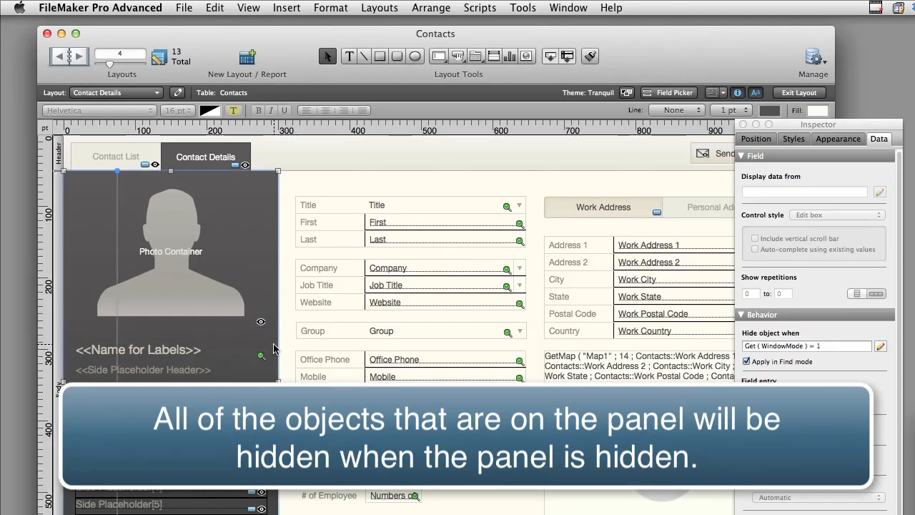
pyautogui.moveTo(274, 349)
pyautogui.mouseDown()
pyautogui.moveTo(281, 364)
pyautogui.moveTo(305, 357)
pyautogui.moveTo(271, 365)
pyautogui.moveTo(274, 349)
pyautogui.mouseUp()
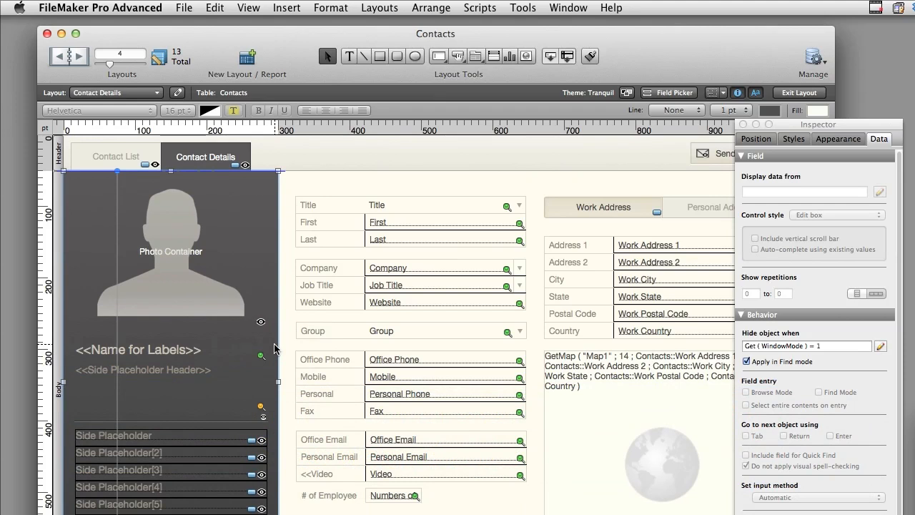
pyautogui.click(149, 373)
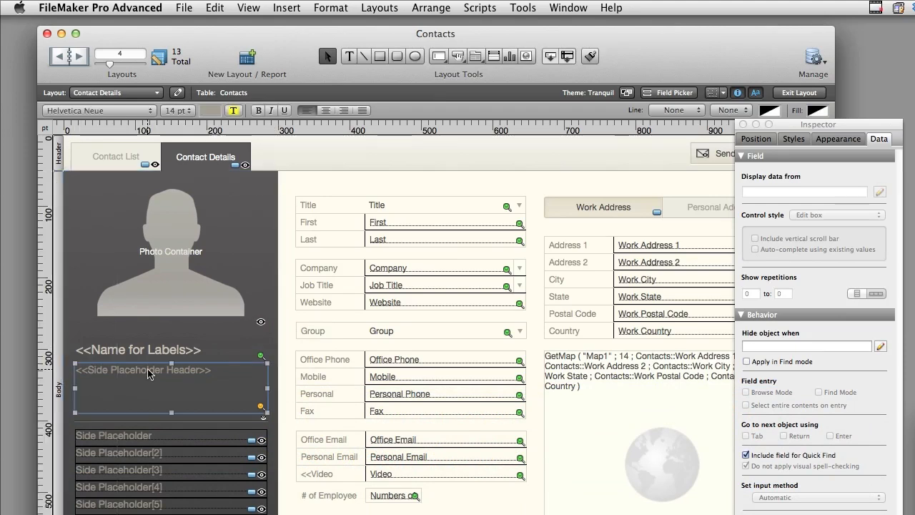
pyautogui.click(175, 300)
pyautogui.click(167, 348)
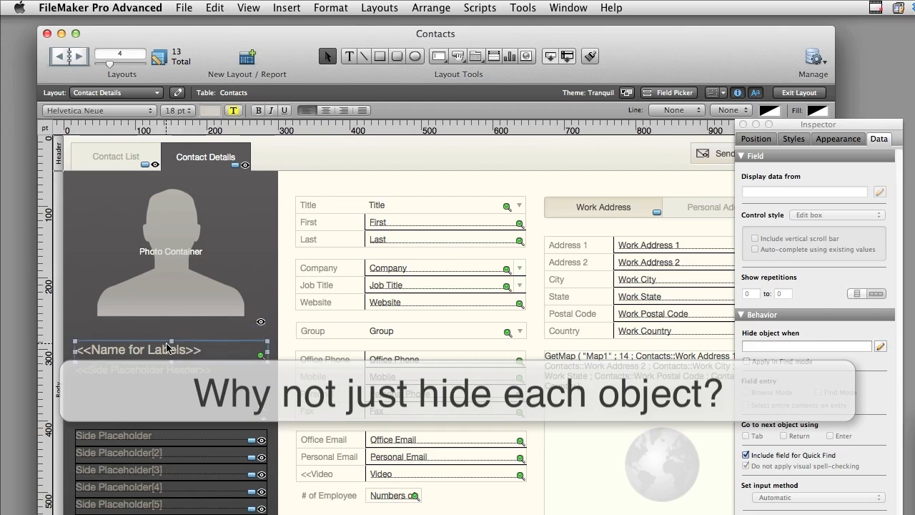
pyautogui.click(161, 371)
pyautogui.click(160, 350)
pyautogui.click(157, 369)
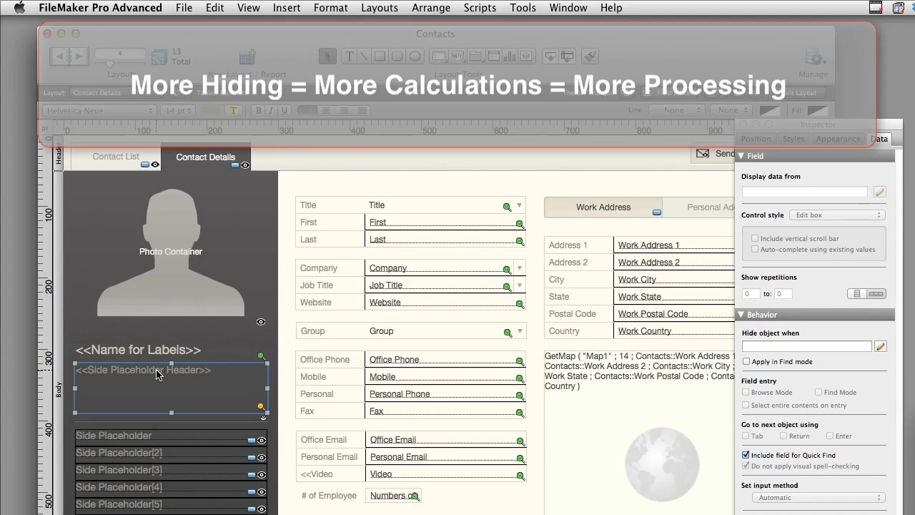
pyautogui.click(820, 346)
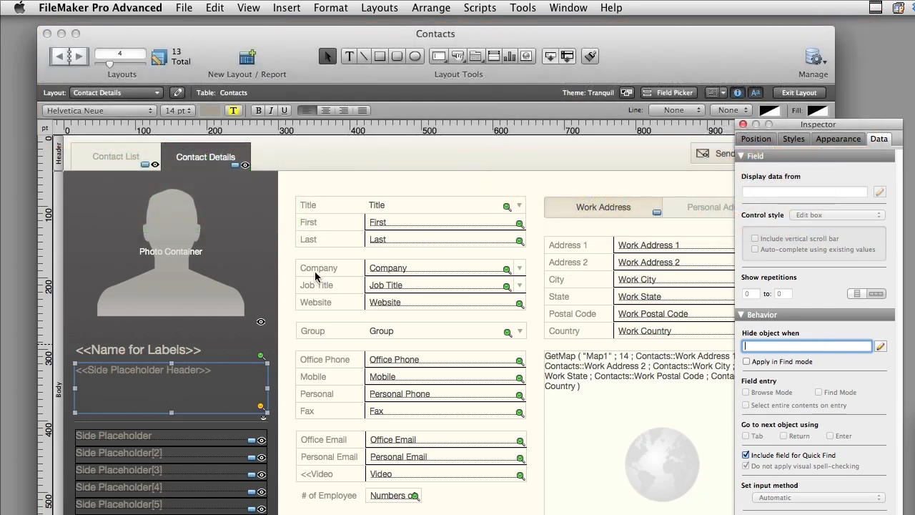
# - Examine the "Hide object when" conditions of the dark side panel and its repeating Side Placeholder fields
pyautogui.click(267, 252)
pyautogui.moveTo(273, 399)
pyautogui.mouseDown()
pyautogui.moveTo(346, 409)
pyautogui.moveTo(269, 394)
pyautogui.mouseUp()
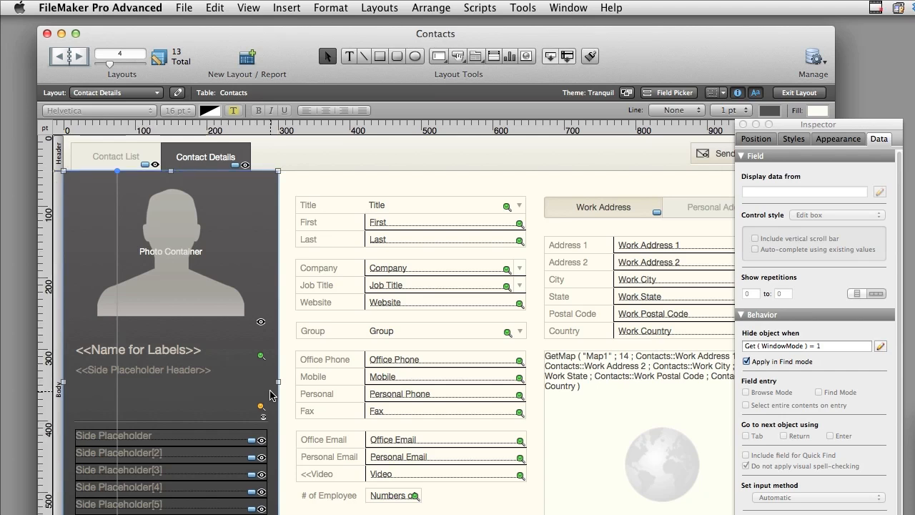
pyautogui.click(233, 444)
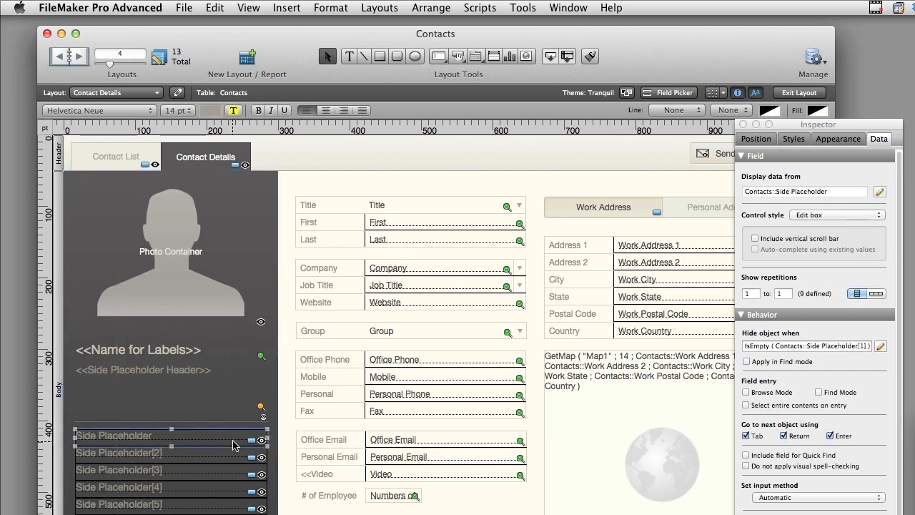
pyautogui.click(765, 346)
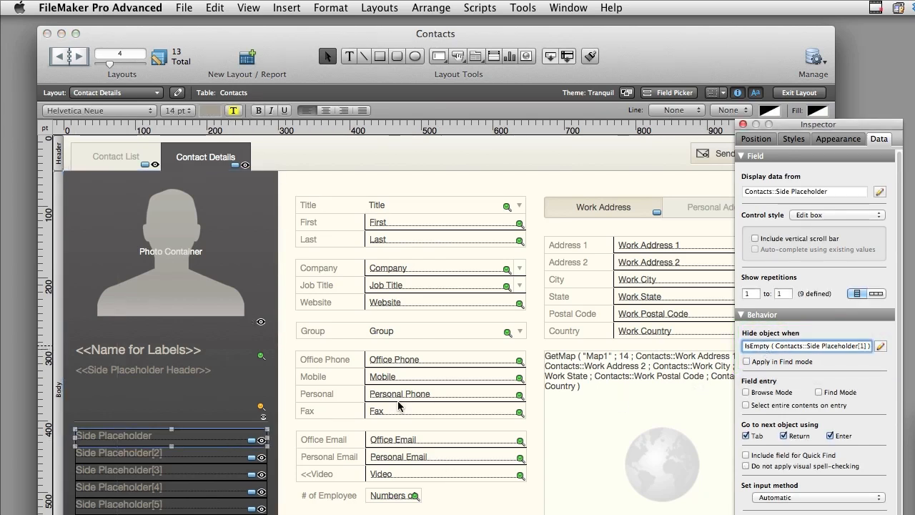
pyautogui.click(222, 456)
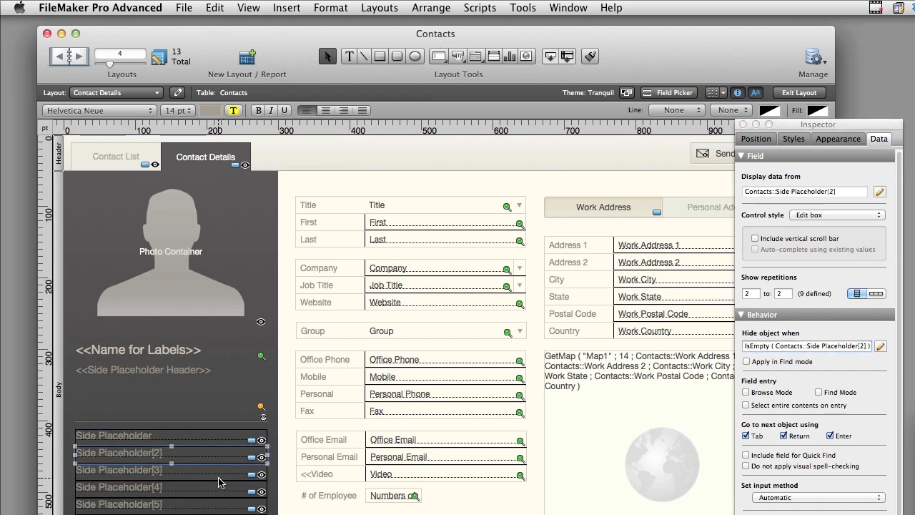
pyautogui.click(220, 472)
pyautogui.click(214, 504)
pyautogui.click(212, 514)
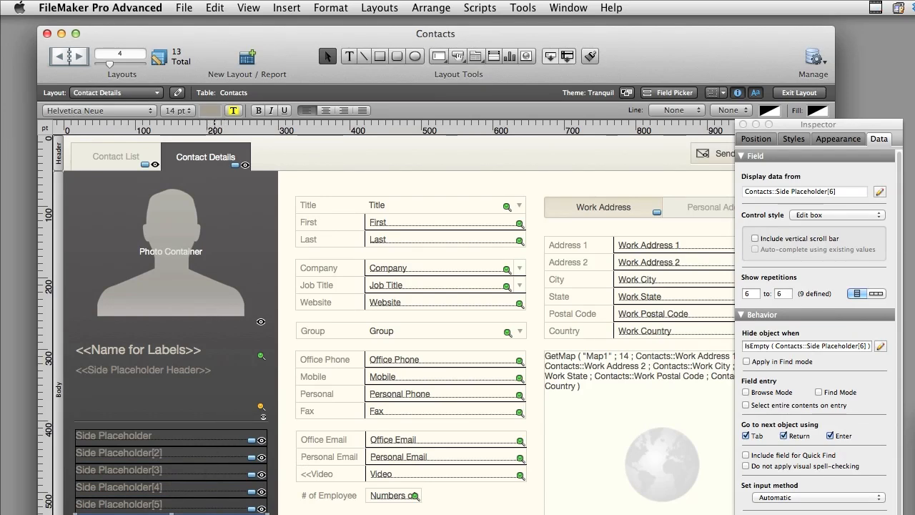
# - Return to Browse mode and set the first contact's company to RCC and job title to Senior Engineer
pyautogui.click(795, 93)
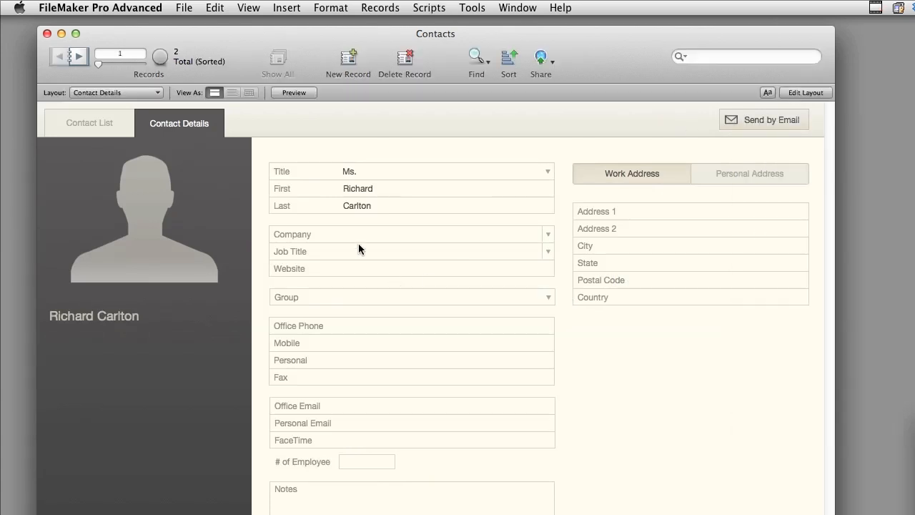
pyautogui.click(353, 234)
pyautogui.write('RCC')
pyautogui.click(364, 251)
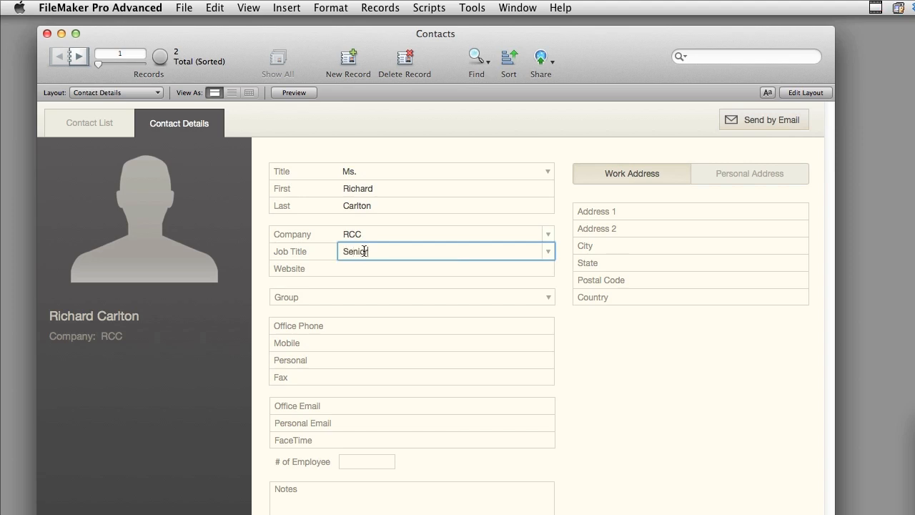
pyautogui.write('Senior Engineer')
pyautogui.click(351, 343)
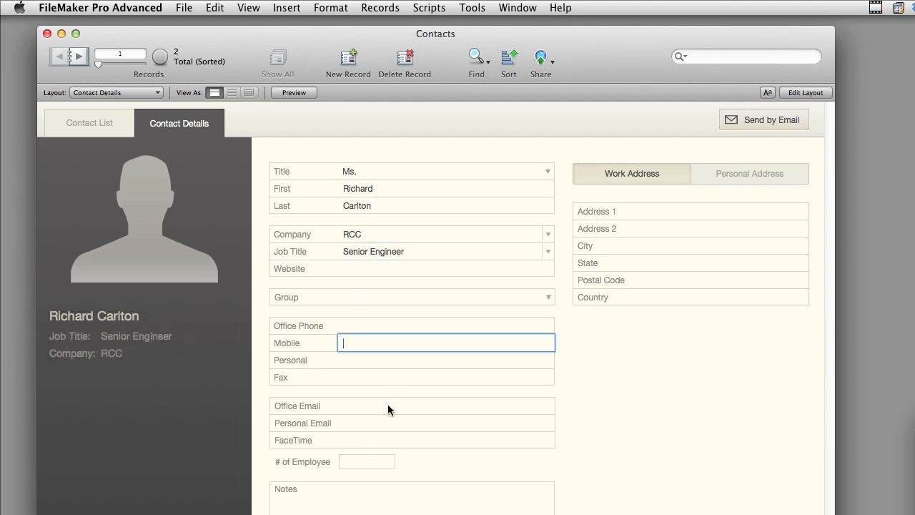
pyautogui.click(400, 422)
pyautogui.click(602, 430)
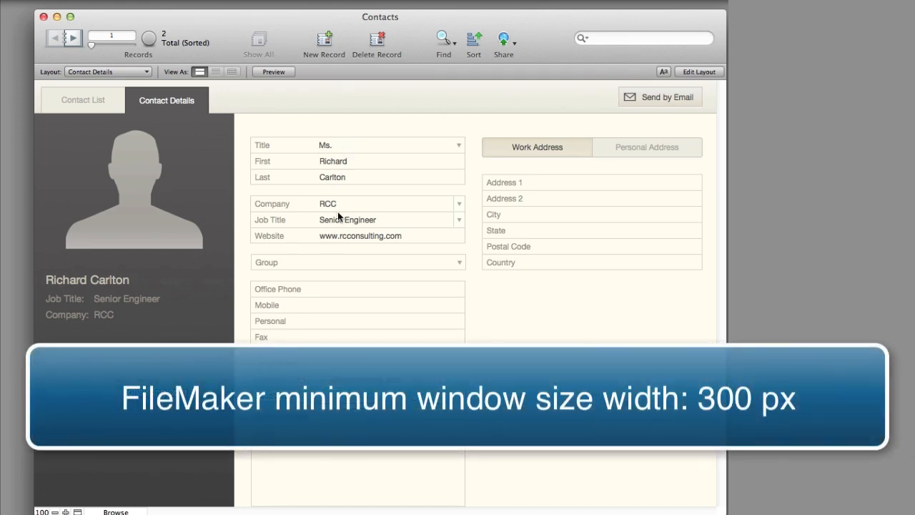
# - View both contact records in a window narrowed to the side panel's width, and widen the window again
pyautogui.click(71, 17)
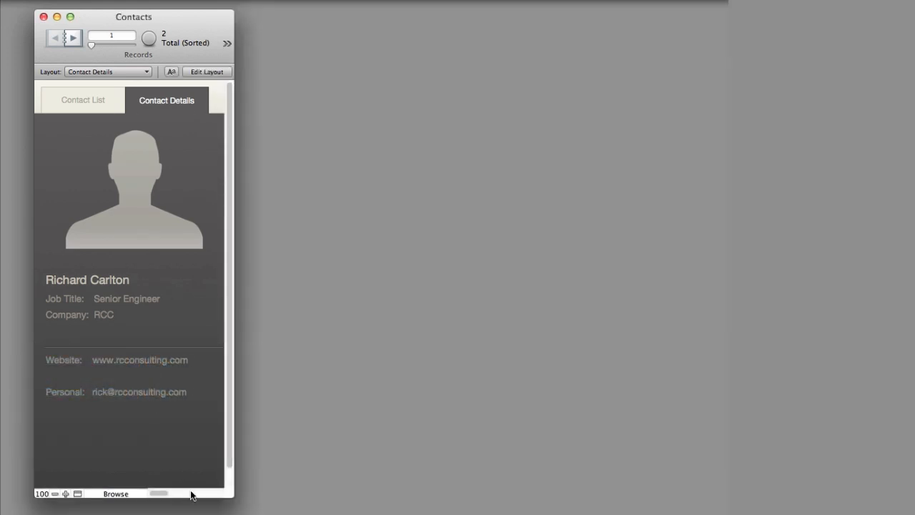
pyautogui.moveTo(226, 493)
pyautogui.mouseDown()
pyautogui.moveTo(192, 486)
pyautogui.moveTo(251, 495)
pyautogui.moveTo(215, 497)
pyautogui.mouseUp()
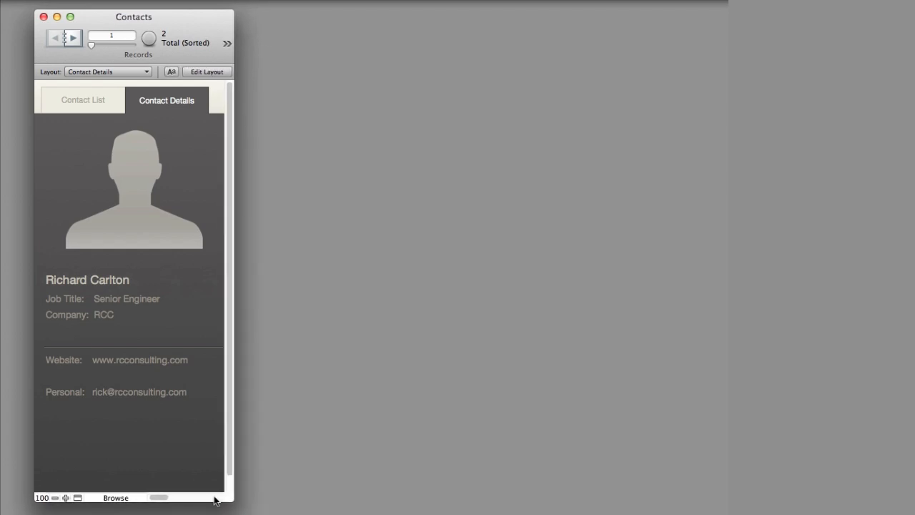
pyautogui.moveTo(207, 24); pyautogui.dragTo(187, 25)
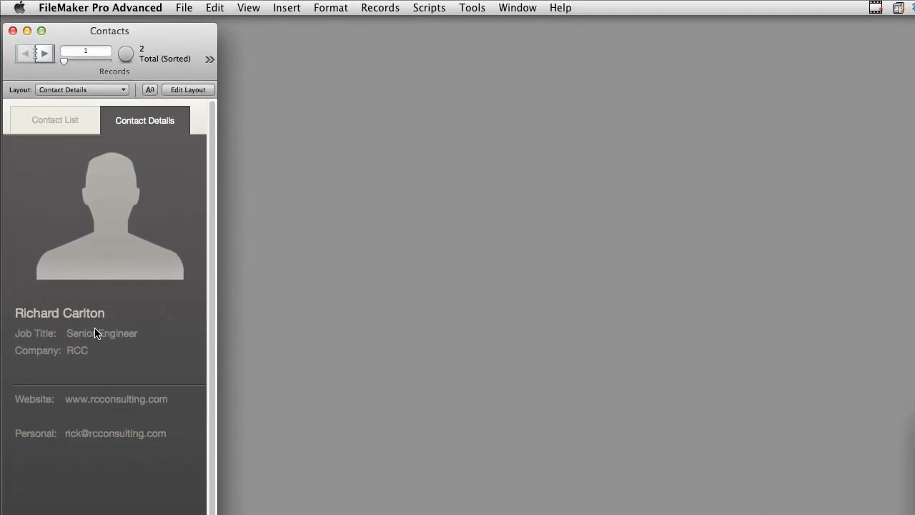
pyautogui.click(45, 52)
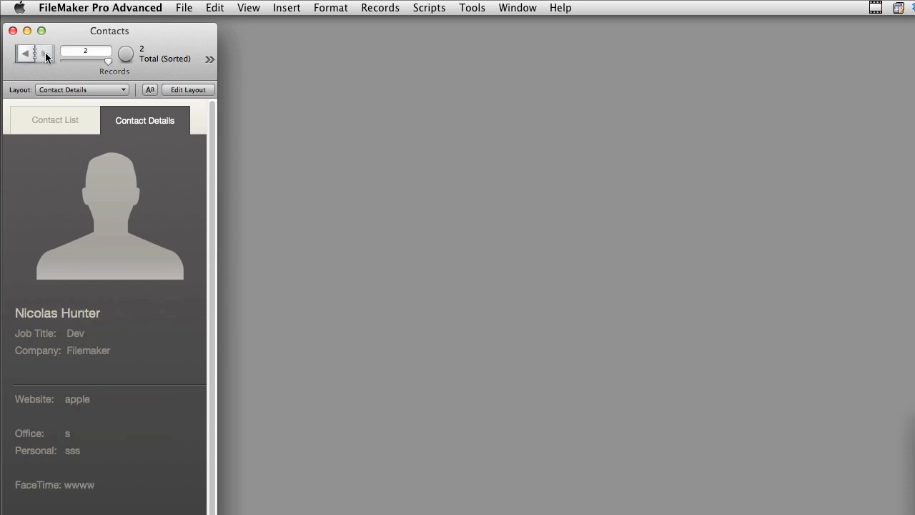
pyautogui.click(25, 57)
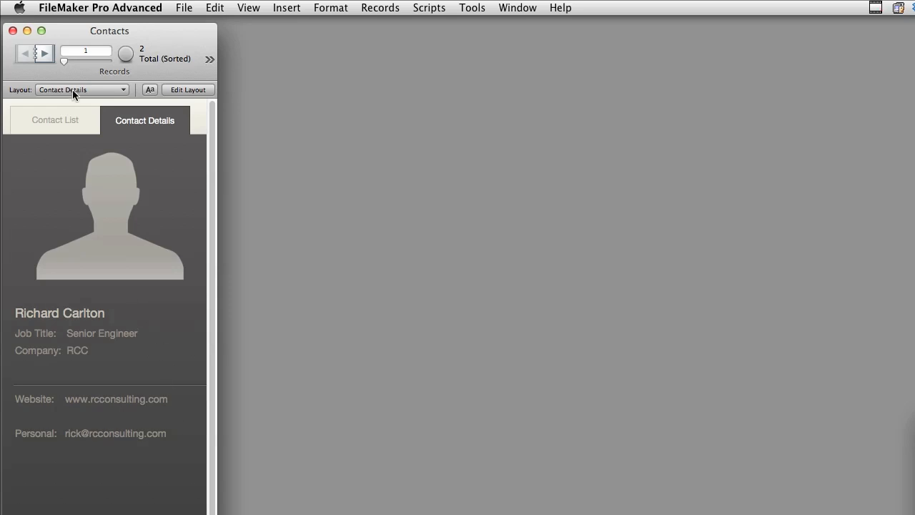
pyautogui.click(41, 31)
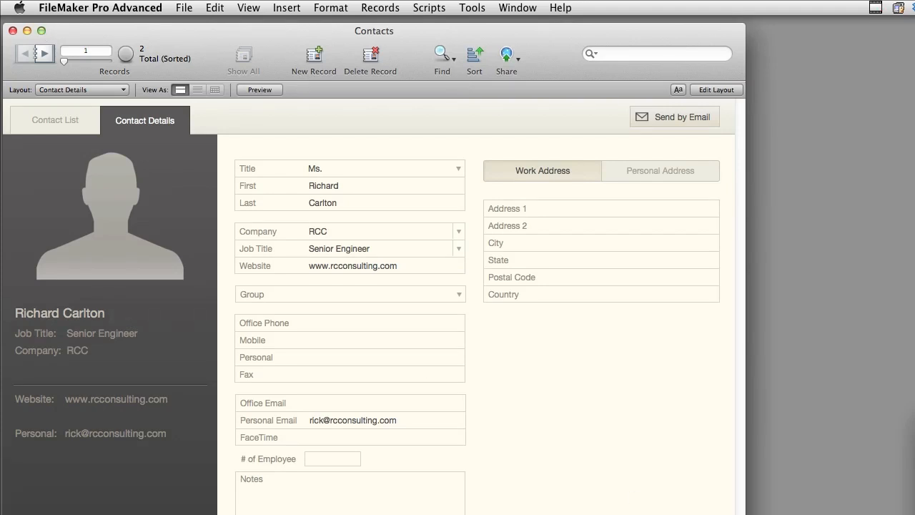
pyautogui.moveTo(745, 513); pyautogui.dragTo(217, 513)
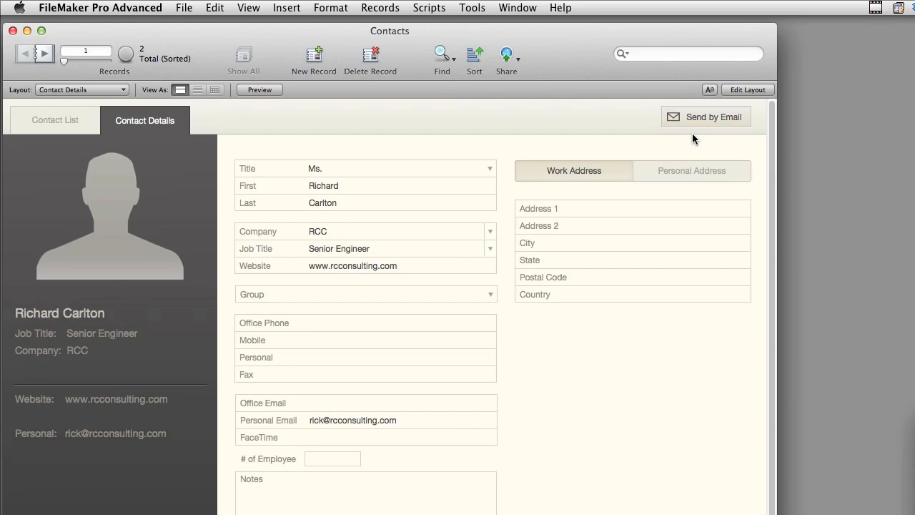
# - View Contact Details in Find mode, and inspect the Send by Email button's "Hide object when" condition in Layout mode
pyautogui.click(440, 57)
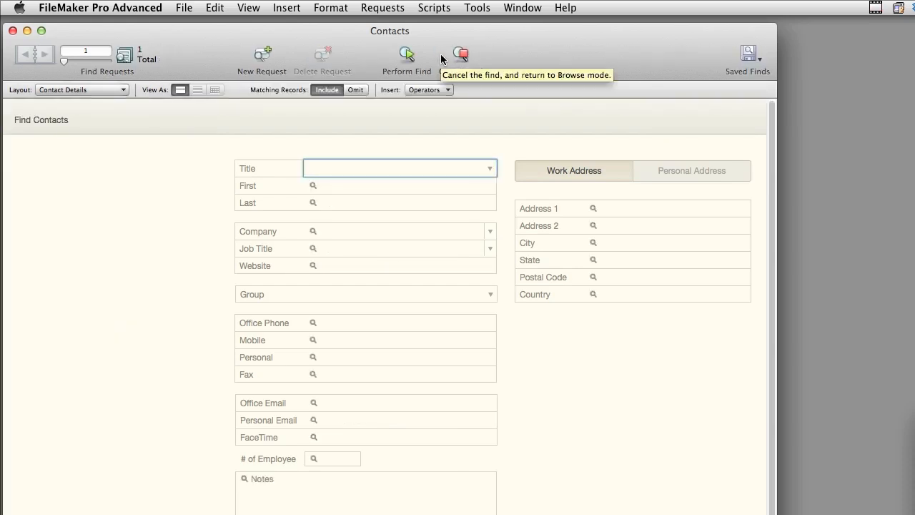
pyautogui.click(461, 55)
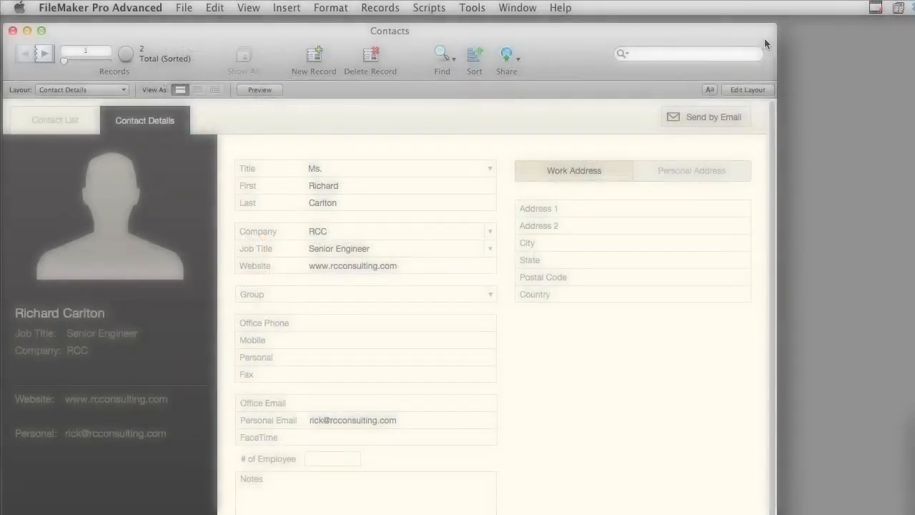
pyautogui.click(752, 92)
pyautogui.click(752, 92)
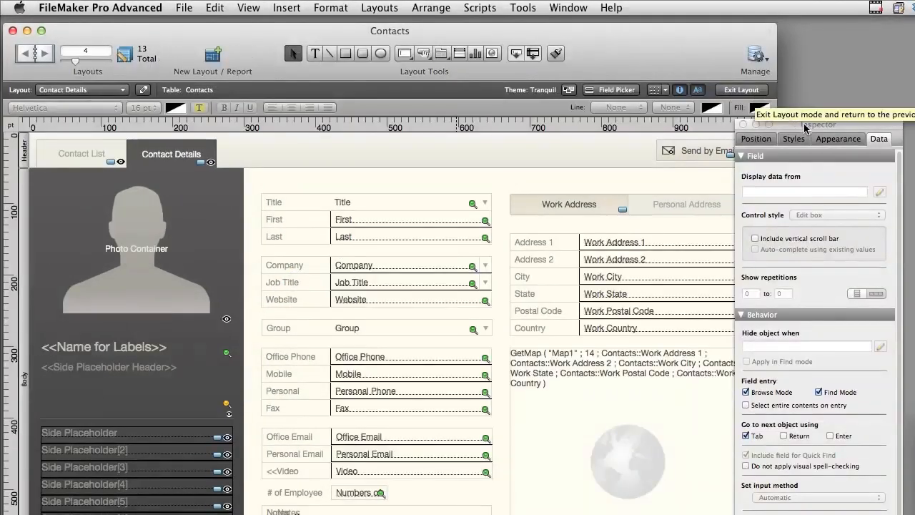
pyautogui.moveTo(803, 124); pyautogui.dragTo(814, 52)
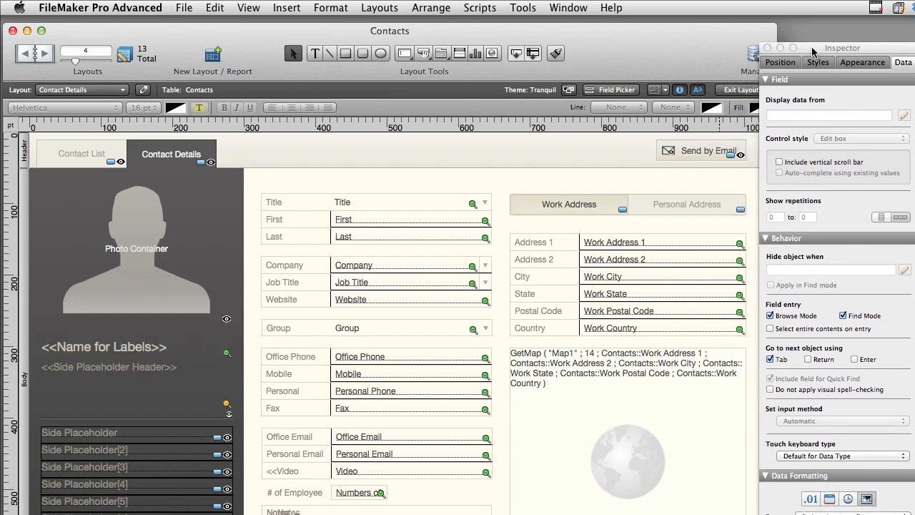
pyautogui.click(684, 154)
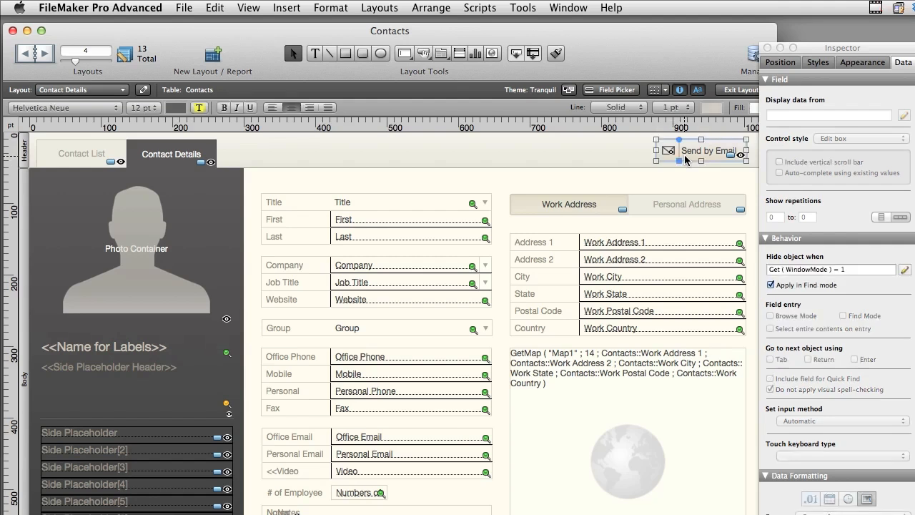
pyautogui.click(857, 272)
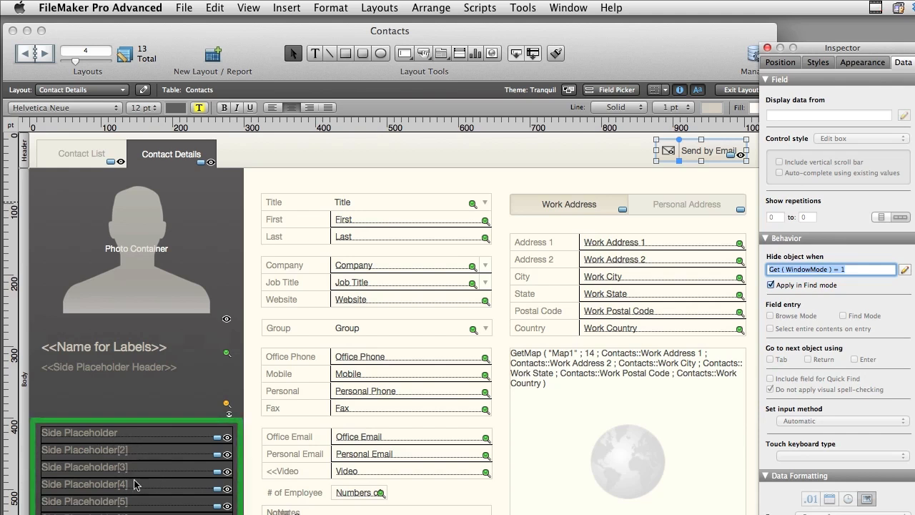
# - Return to Browse mode, clear the first contact's job title, and commit the record
pyautogui.press('super+b')
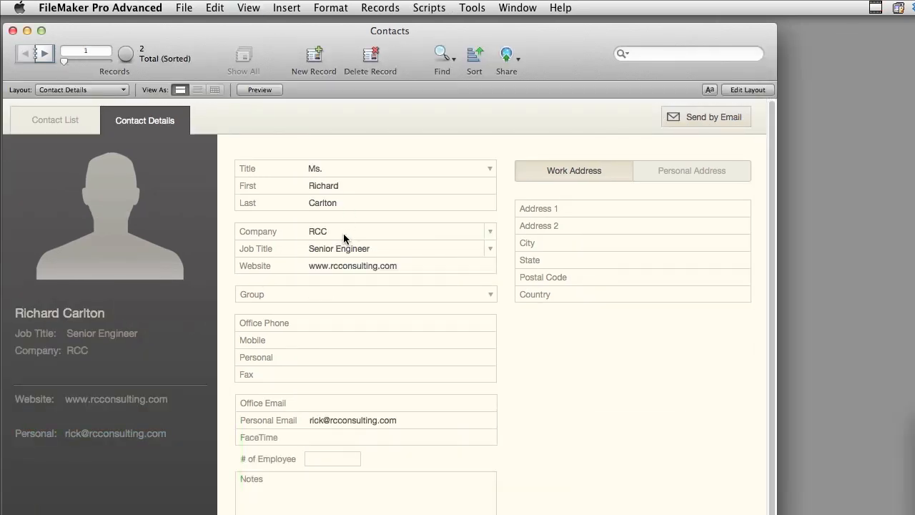
pyautogui.click(400, 248)
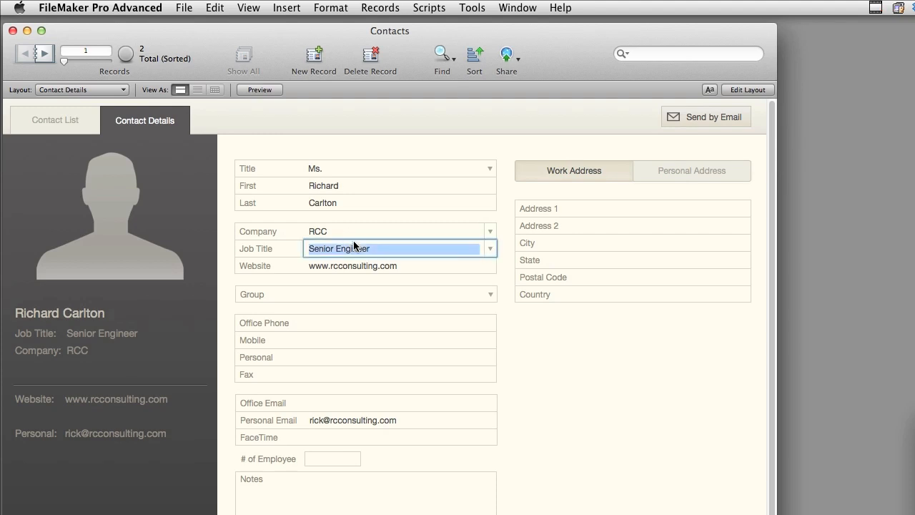
pyautogui.press('BackSpace')
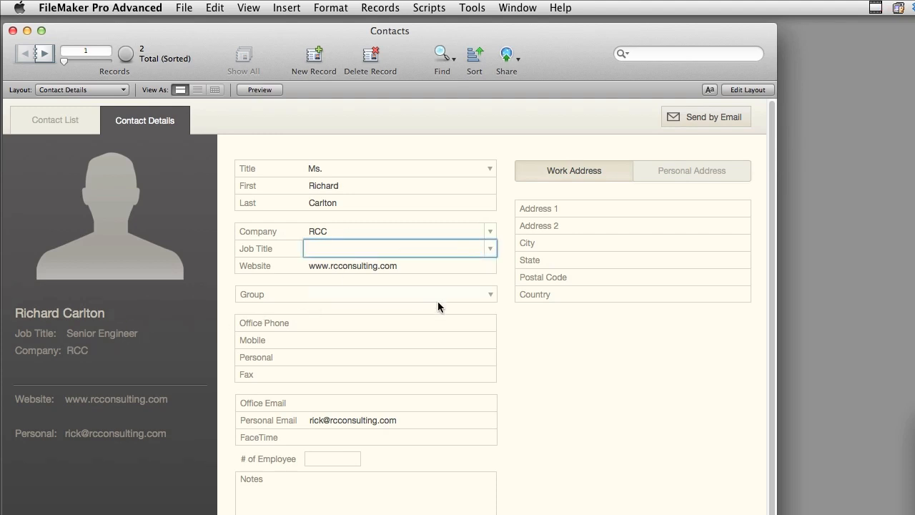
pyautogui.click(547, 357)
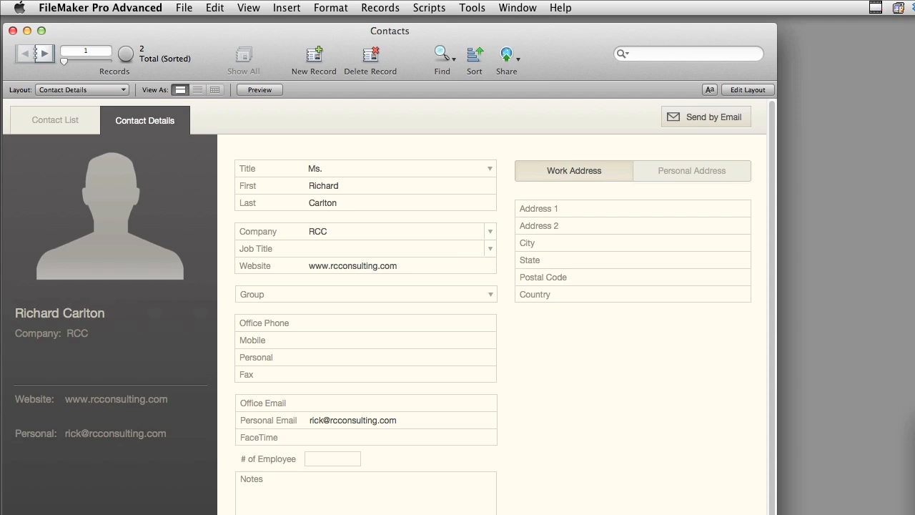
# - Open the Side Placeholder List field's calculation from the Contacts table's field definitions in Layout mode
pyautogui.press('super+l')
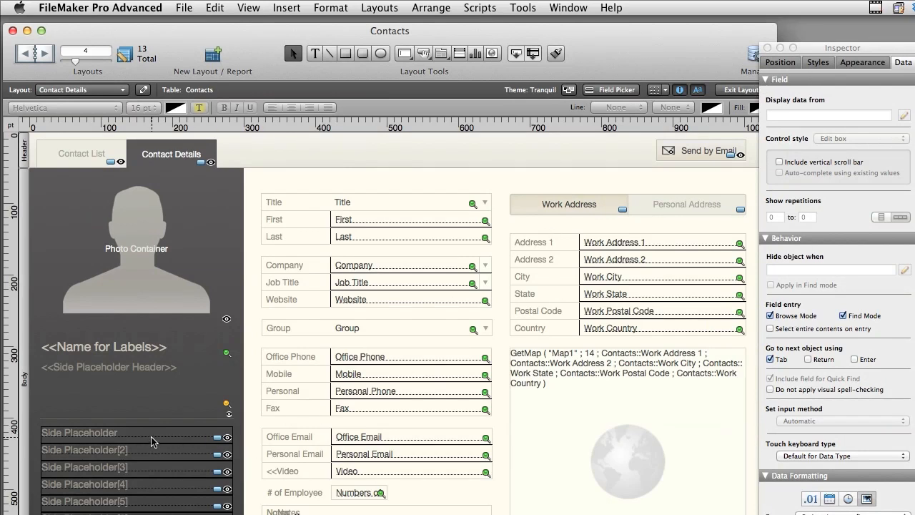
pyautogui.click(186, 8)
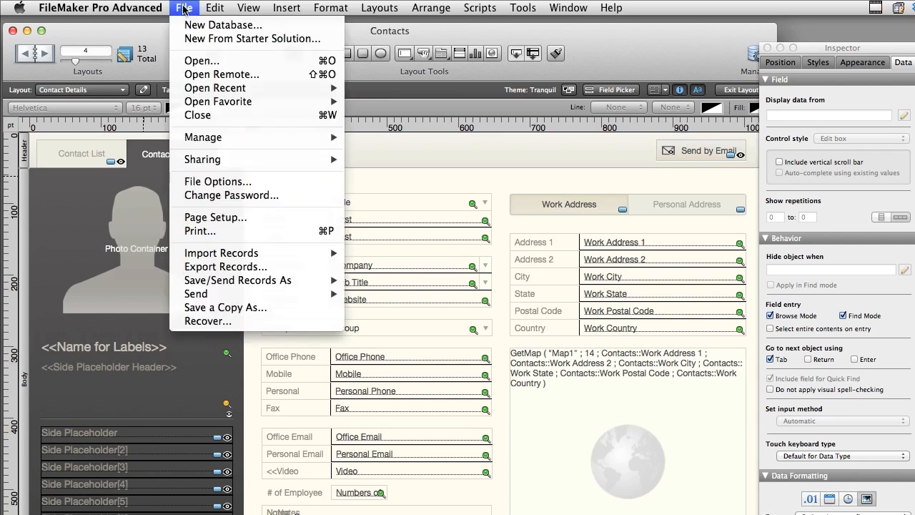
pyautogui.moveTo(203, 136)
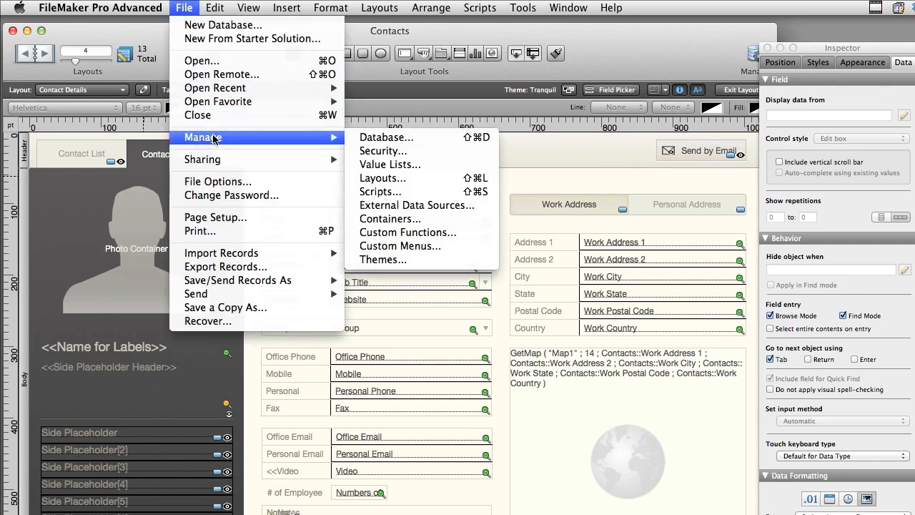
pyautogui.click(372, 138)
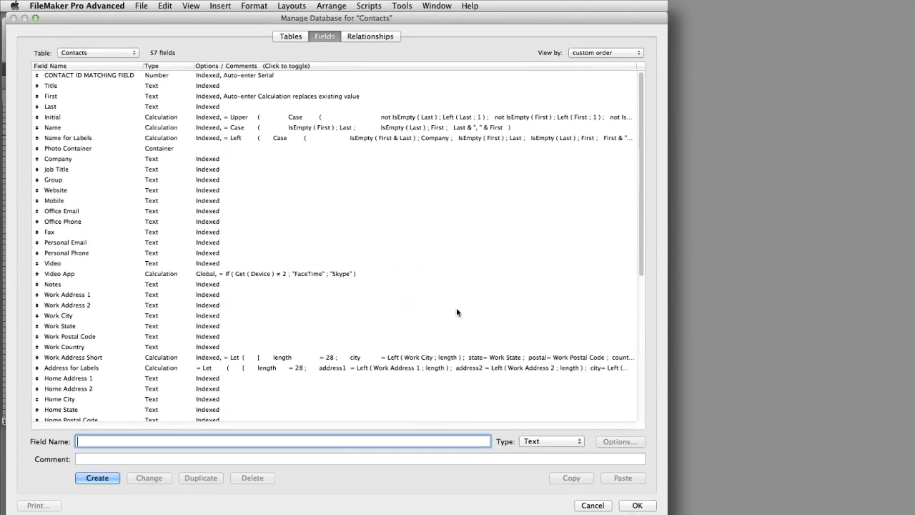
pyautogui.click(642, 338)
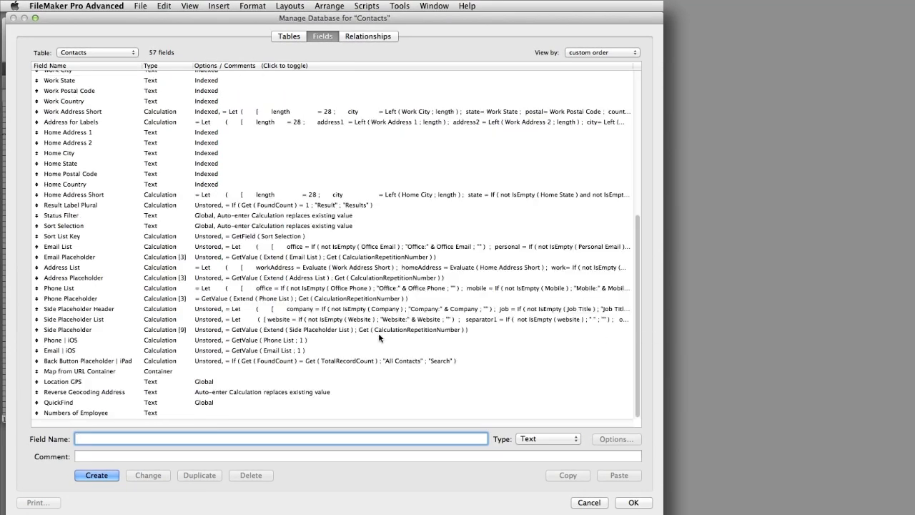
pyautogui.click(102, 319)
pyautogui.doubleClick(102, 318)
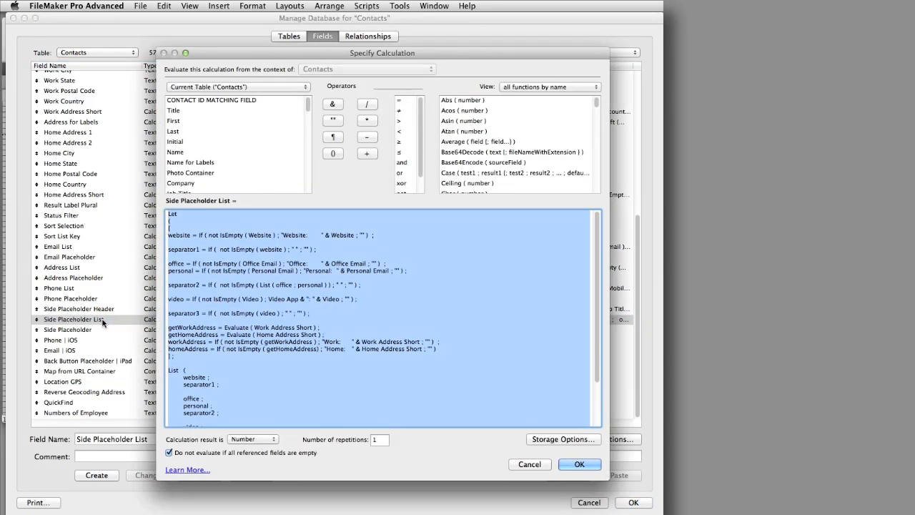
# - Examine the Let statement and its List section in the calculation, and cancel out of the calculation and the database definitions
pyautogui.click(429, 280)
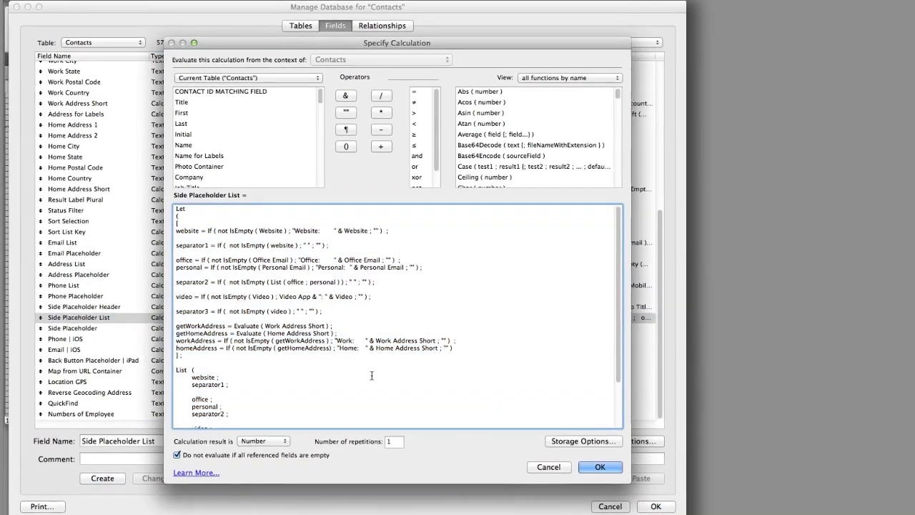
pyautogui.moveTo(223, 385); pyautogui.dragTo(185, 204)
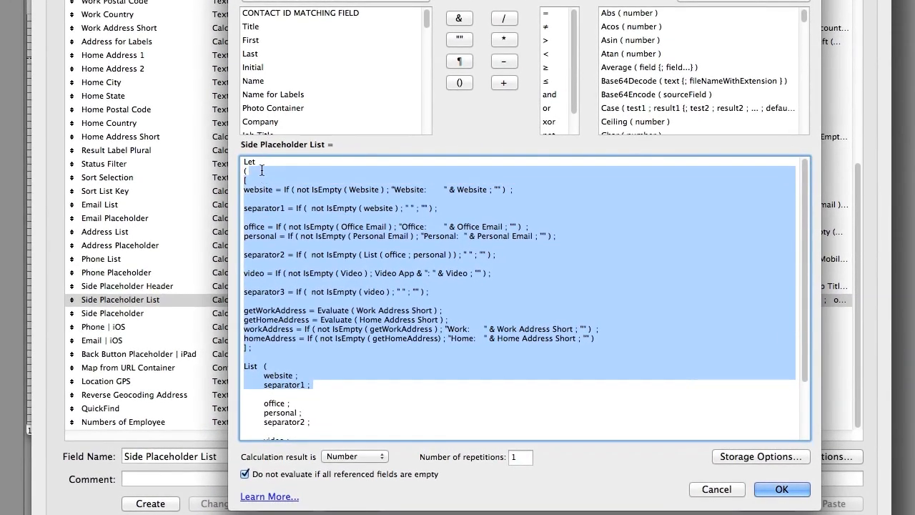
pyautogui.click(279, 175)
pyautogui.moveTo(280, 175); pyautogui.dragTo(227, 163)
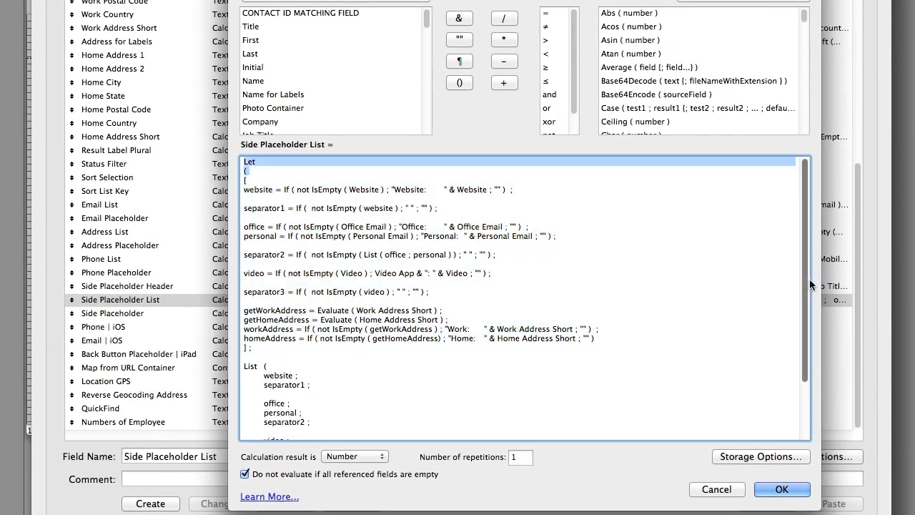
pyautogui.scroll(-3, 808, 279)
pyautogui.scroll(3, 794, 313)
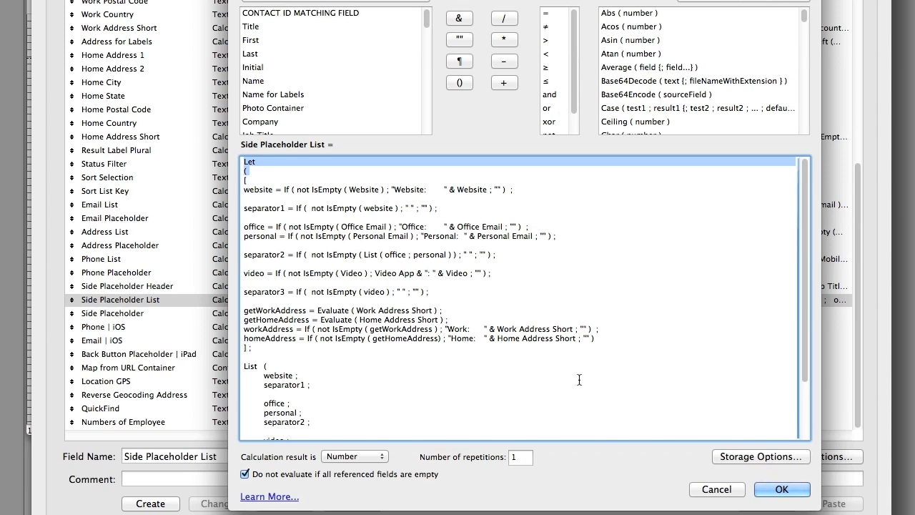
pyautogui.moveTo(261, 178); pyautogui.dragTo(246, 144)
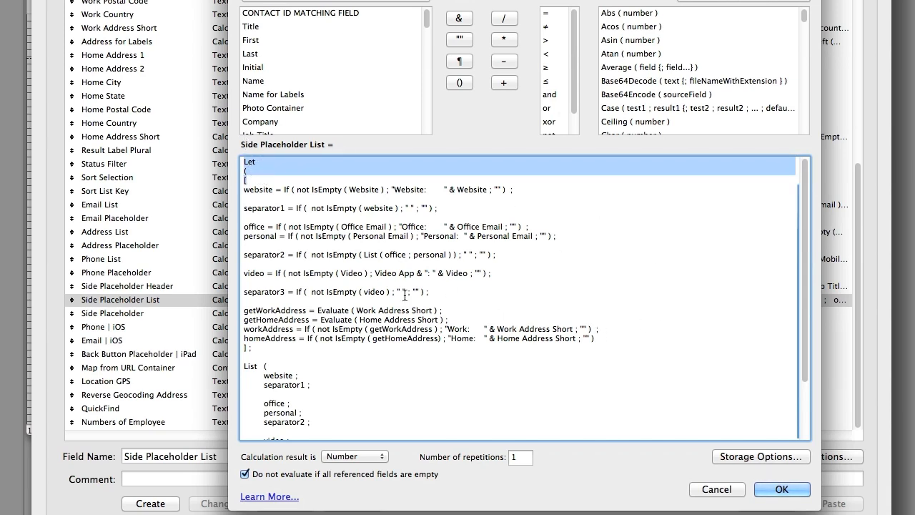
pyautogui.click(707, 489)
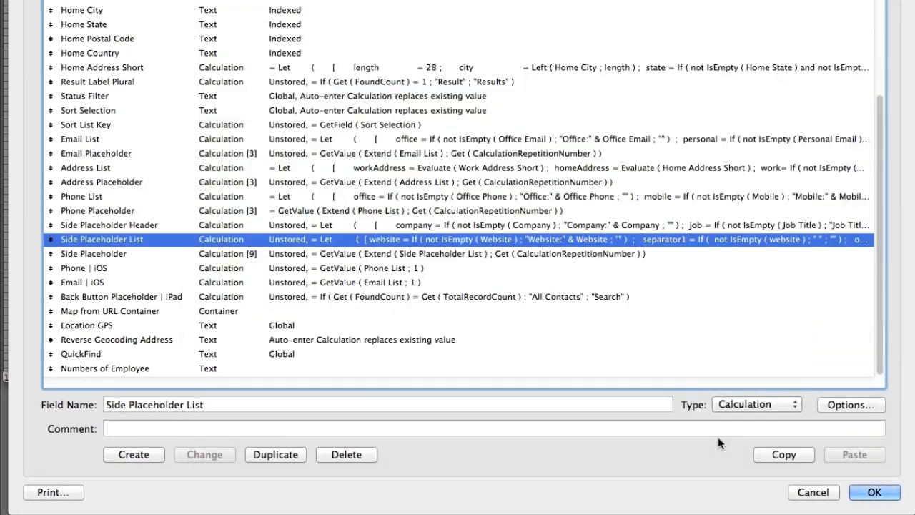
pyautogui.click(810, 501)
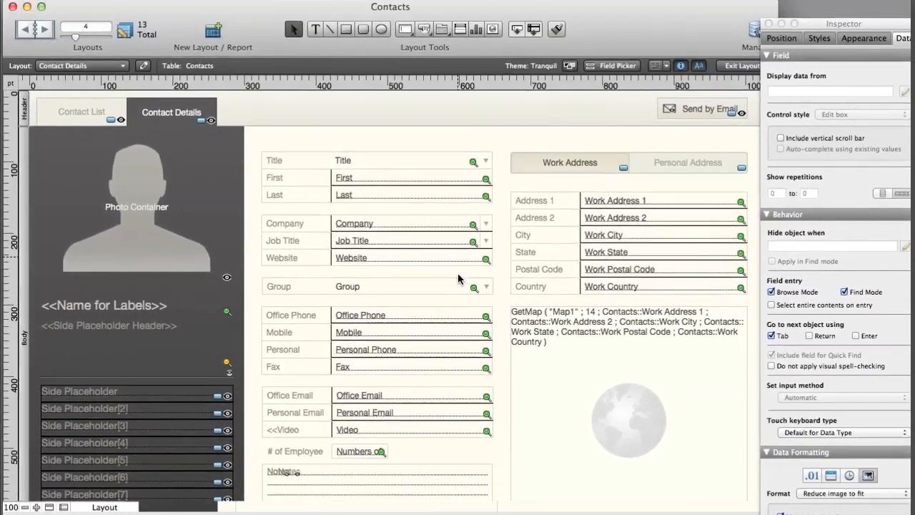
# - Return to Browse mode and compare the Contact List entries with the second contact's details
pyautogui.press('super+b')
pyautogui.click(53, 100)
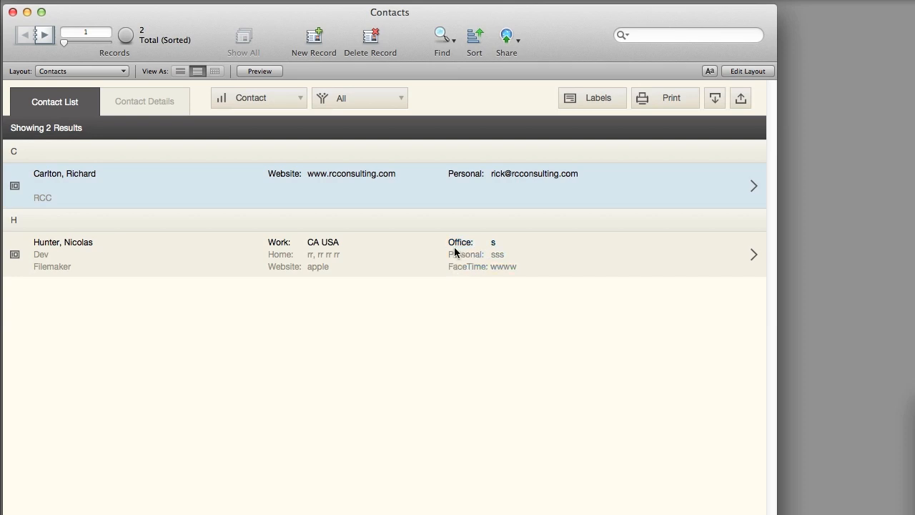
pyautogui.click(15, 254)
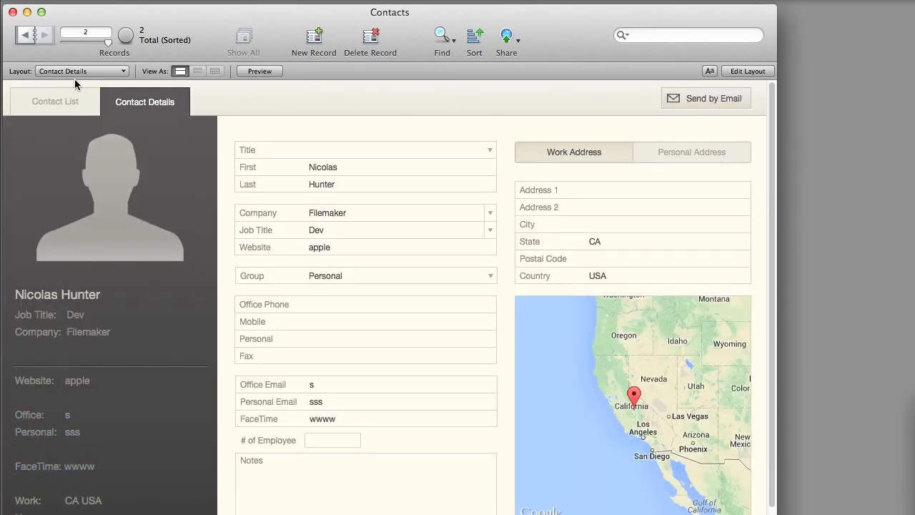
pyautogui.click(62, 104)
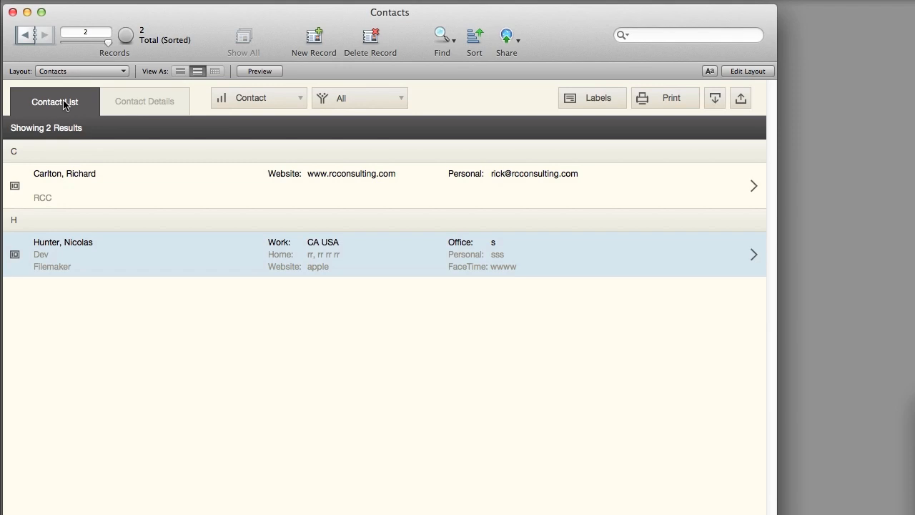
pyautogui.click(499, 269)
pyautogui.click(161, 106)
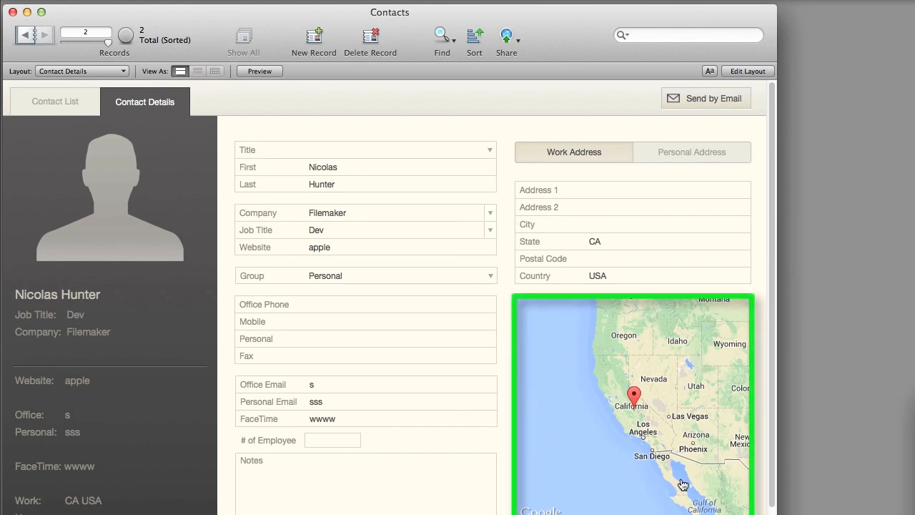
# - Open the GetMap custom function from Layout mode and examine the Case conditions that set its zoom value
pyautogui.press('super+l')
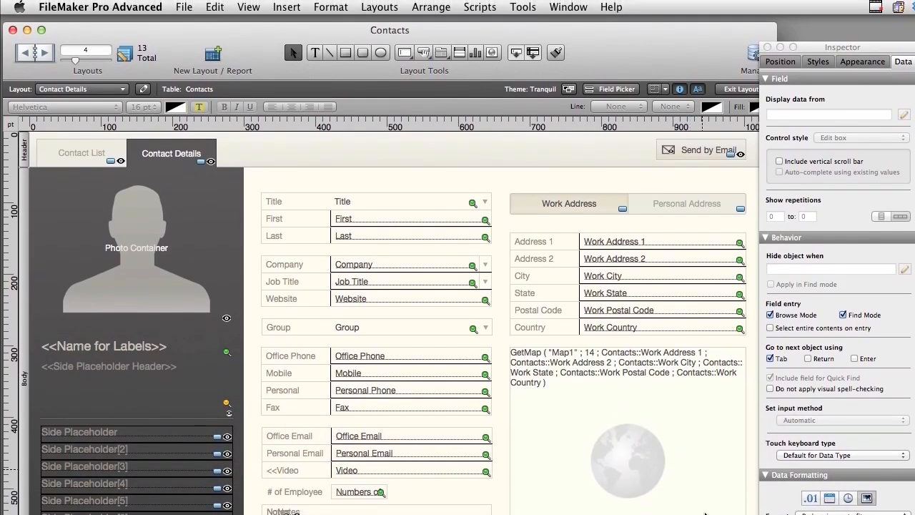
pyautogui.click(183, 9)
pyautogui.moveTo(198, 140)
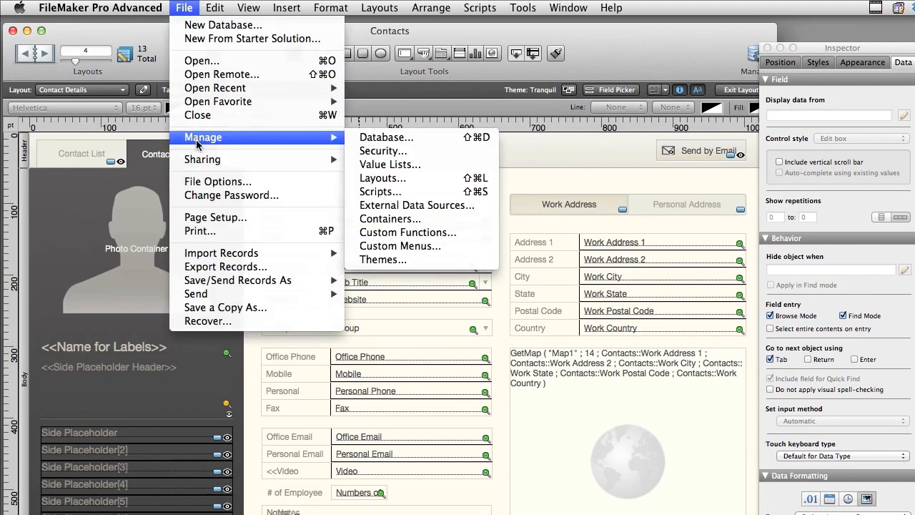
pyautogui.click(469, 235)
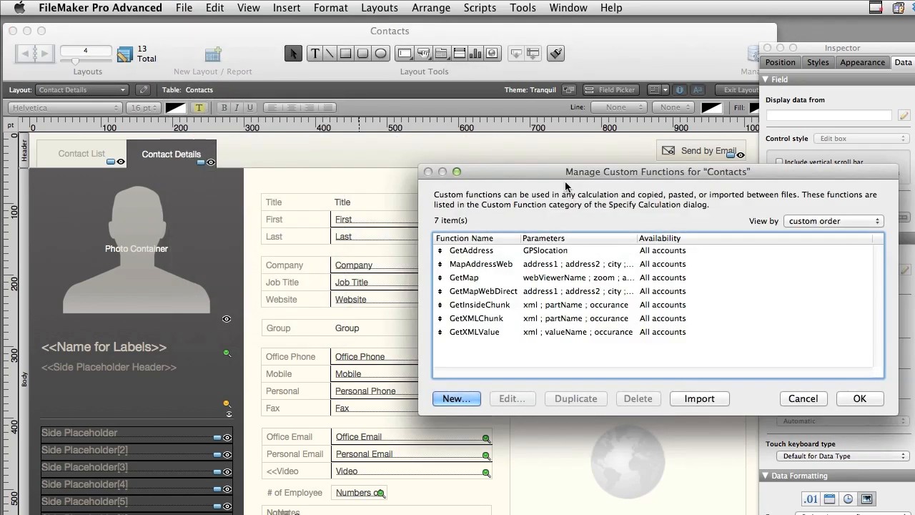
pyautogui.moveTo(523, 168); pyautogui.dragTo(356, 140)
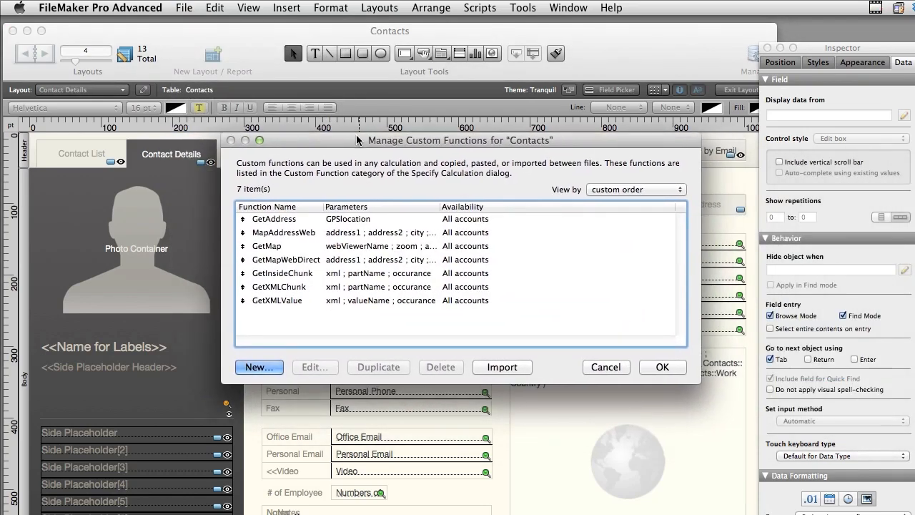
pyautogui.doubleClick(291, 246)
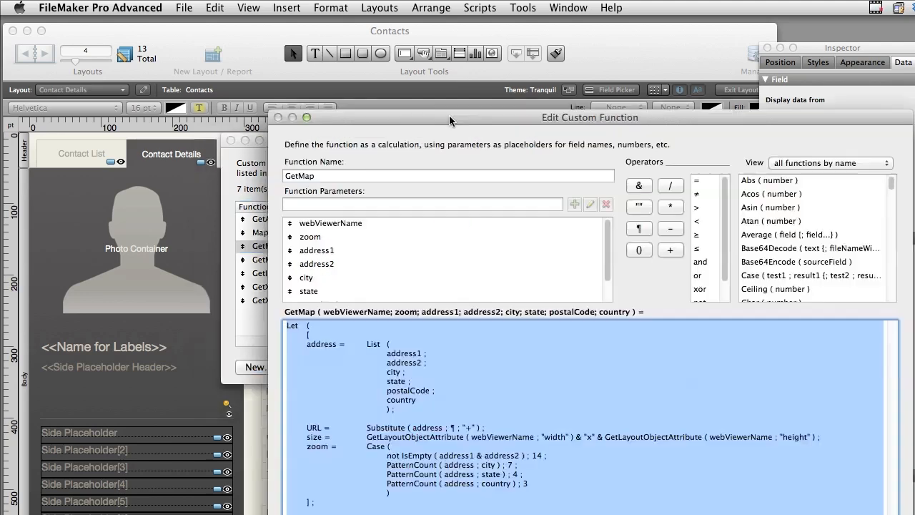
pyautogui.moveTo(450, 120); pyautogui.dragTo(365, 35)
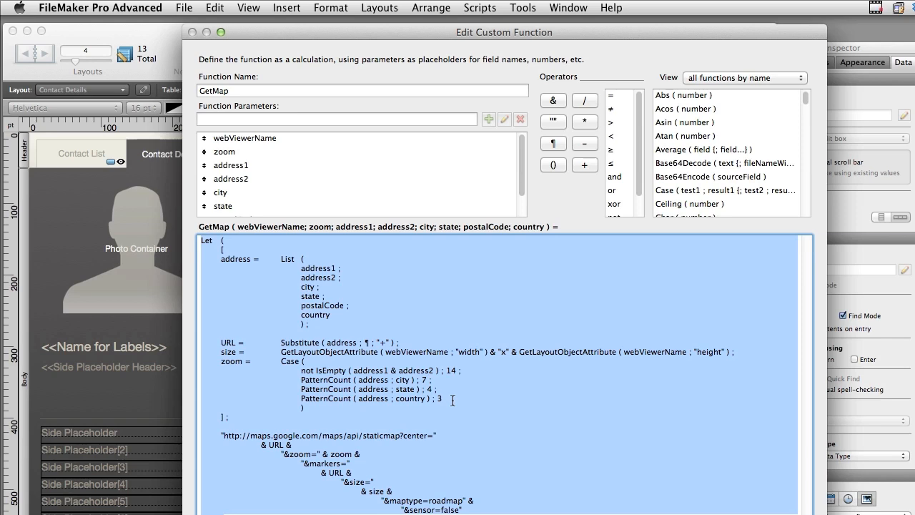
pyautogui.moveTo(301, 370); pyautogui.dragTo(346, 370)
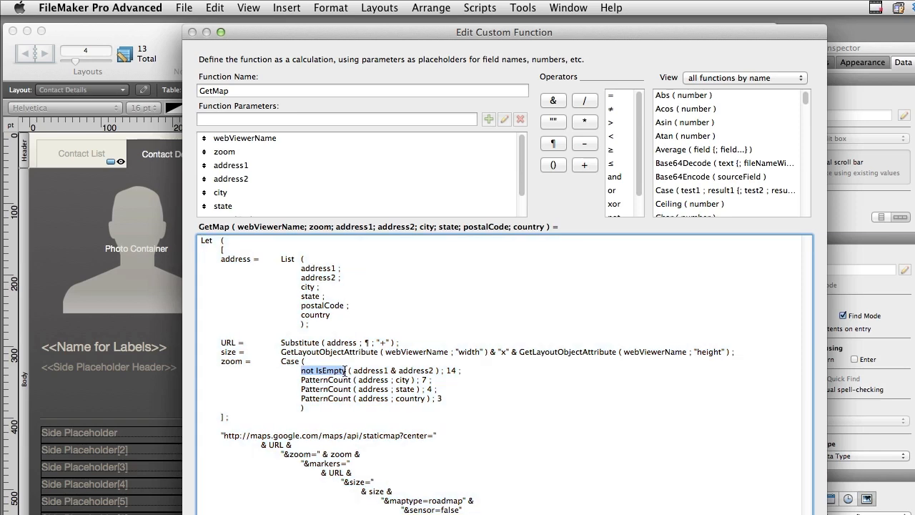
pyautogui.moveTo(461, 371); pyautogui.dragTo(425, 379)
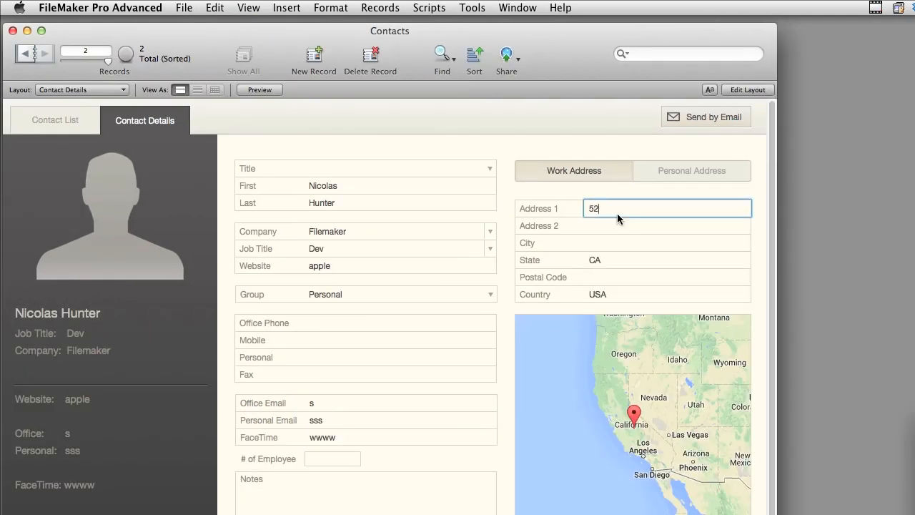
# - Fill in the second contact's work street address and city, and commit the record
pyautogui.press('Tab')
pyautogui.press('Tab')
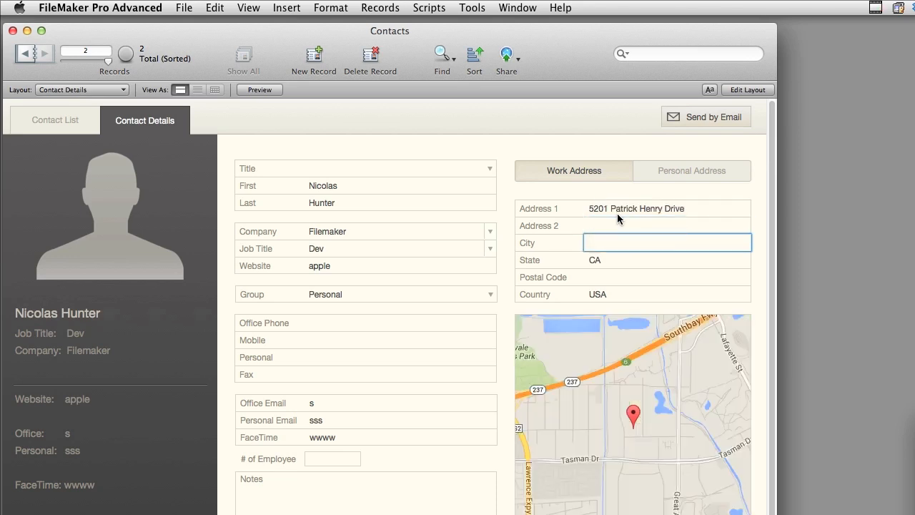
pyautogui.click(518, 148)
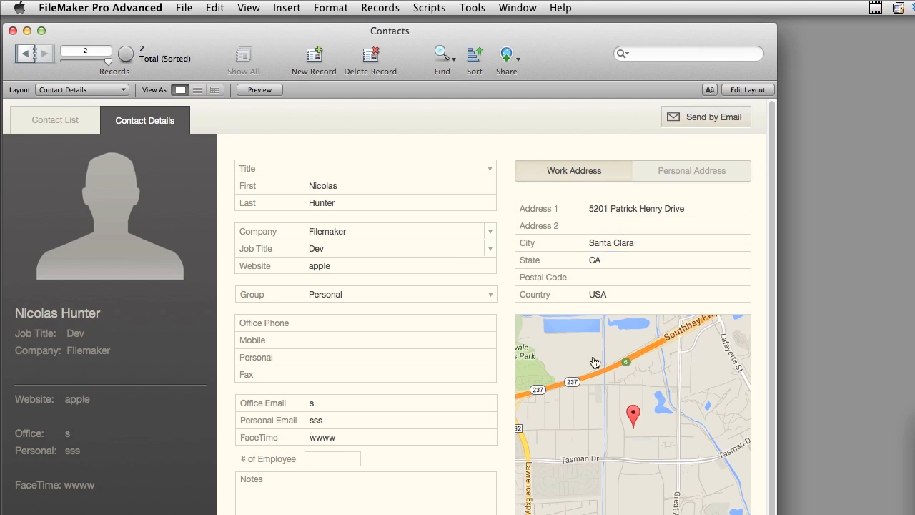
# - Open the contact's map location in Google Maps in Safari, look around in Street View, and close the browser window
pyautogui.click(634, 428)
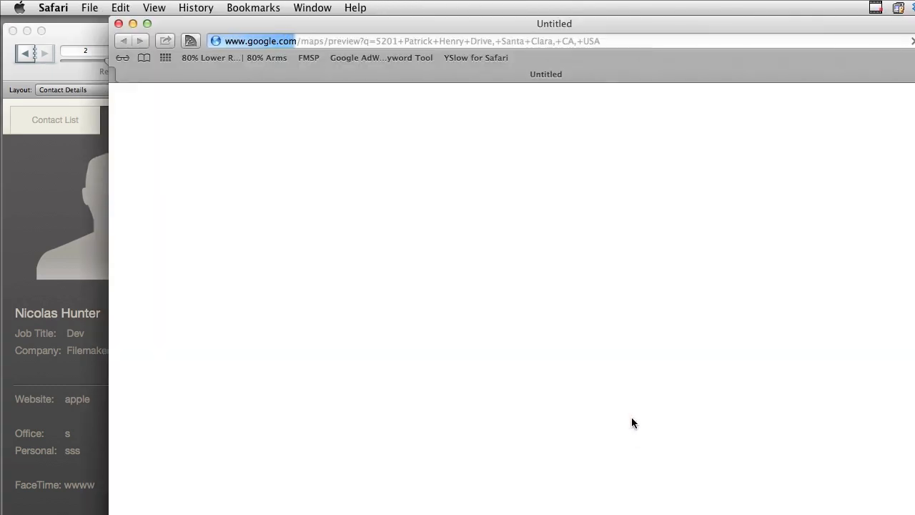
pyautogui.moveTo(621, 23); pyautogui.dragTo(530, 5)
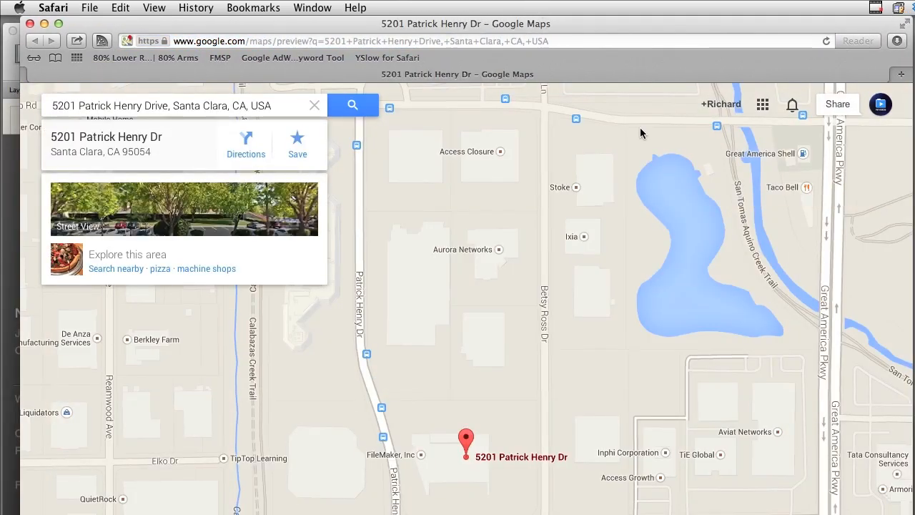
pyautogui.click(203, 223)
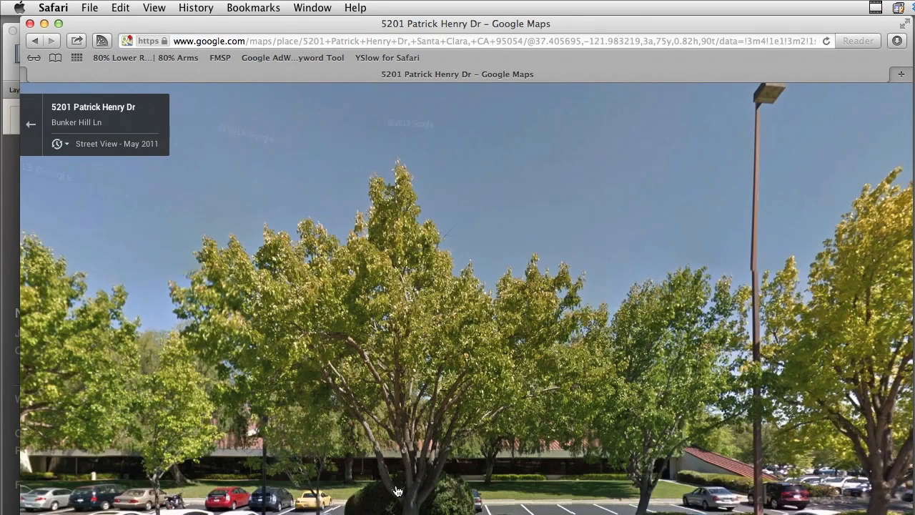
pyautogui.click(447, 477)
pyautogui.moveTo(554, 506); pyautogui.dragTo(748, 514)
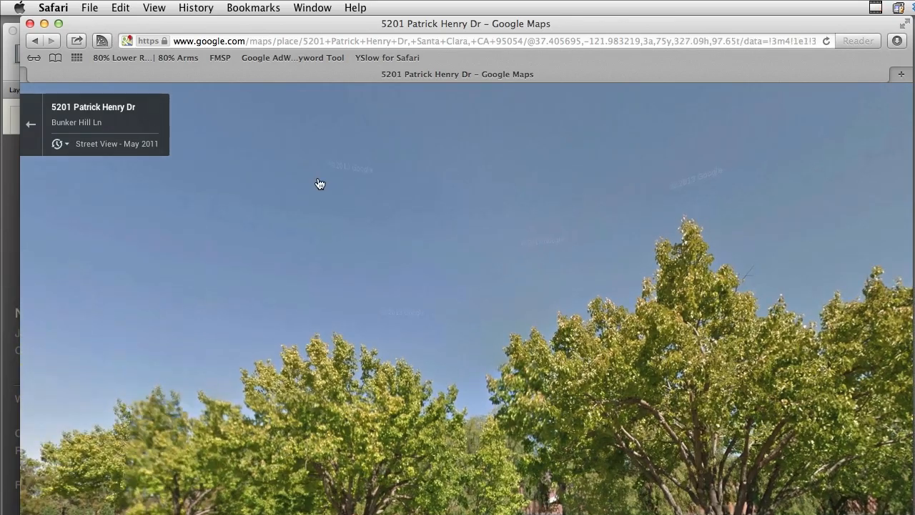
pyautogui.click(29, 23)
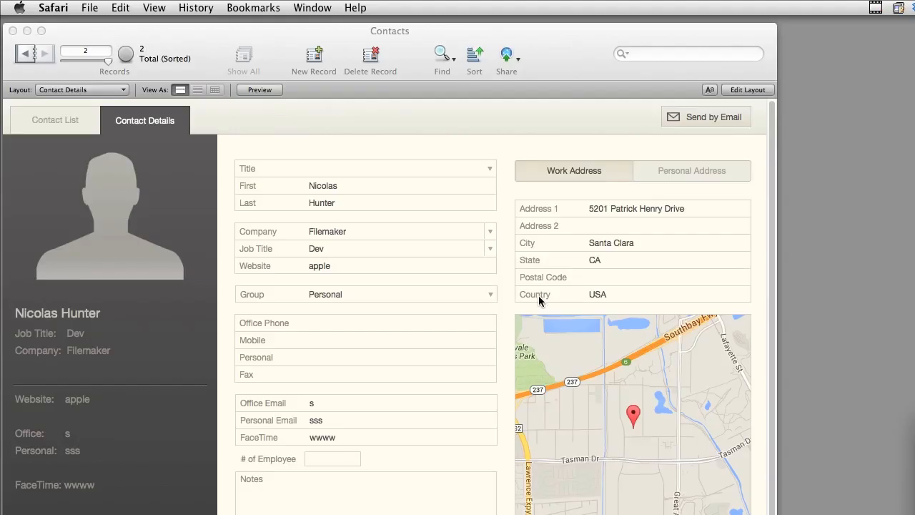
# - Clear the contact's work Address 1 and City one at a time, committing the record after each
pyautogui.click(691, 208)
pyautogui.tripleClick(691, 208)
pyautogui.press('BackSpace')
pyautogui.click(632, 195)
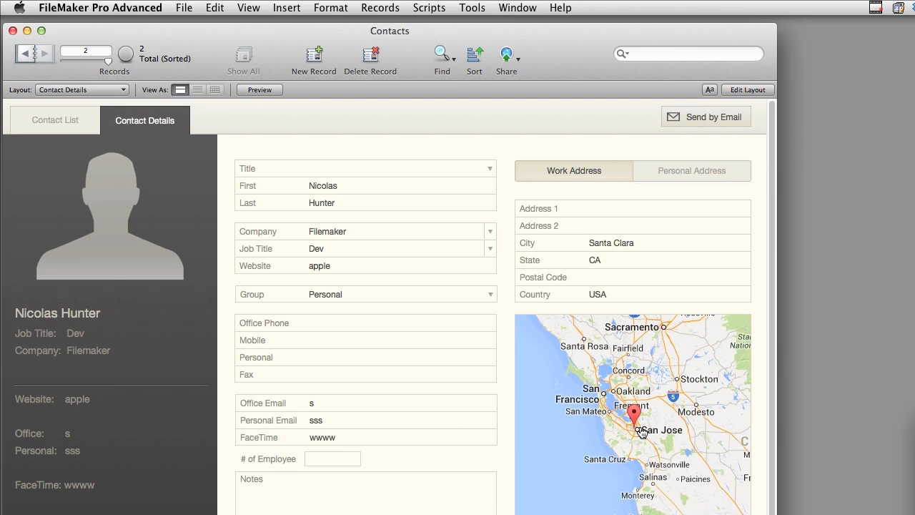
pyautogui.click(640, 243)
pyautogui.moveTo(642, 243); pyautogui.dragTo(525, 236)
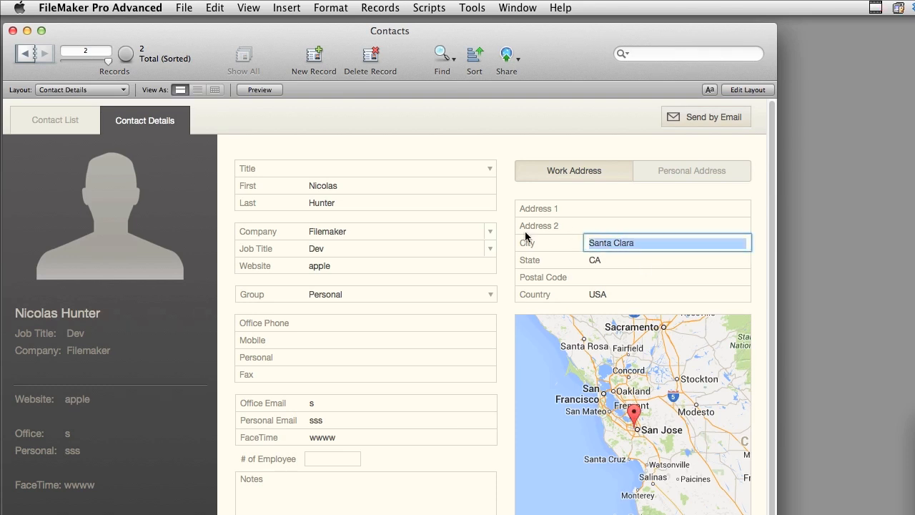
pyautogui.press('BackSpace')
pyautogui.click(507, 198)
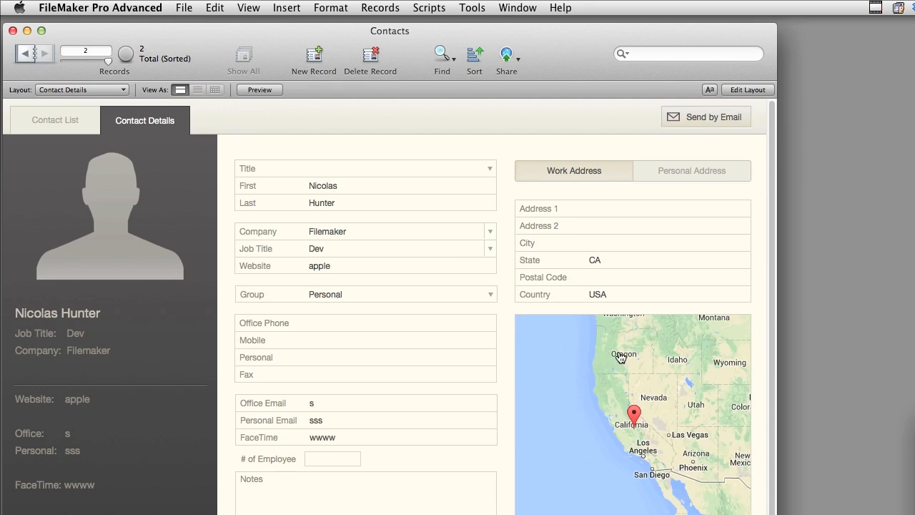
# - Clear the contact's work State field and commit the record to update the map
pyautogui.click(612, 262)
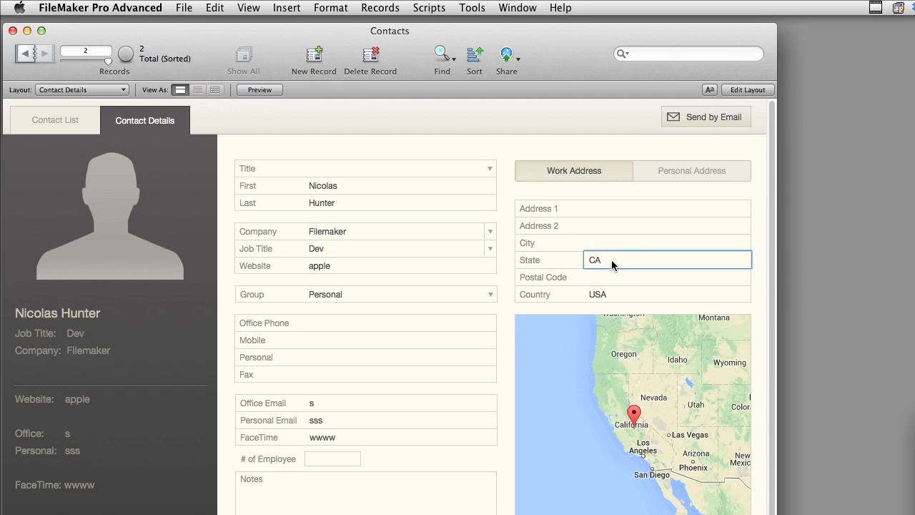
pyautogui.moveTo(611, 262); pyautogui.dragTo(569, 263)
pyautogui.press('BackSpace')
pyautogui.click(507, 160)
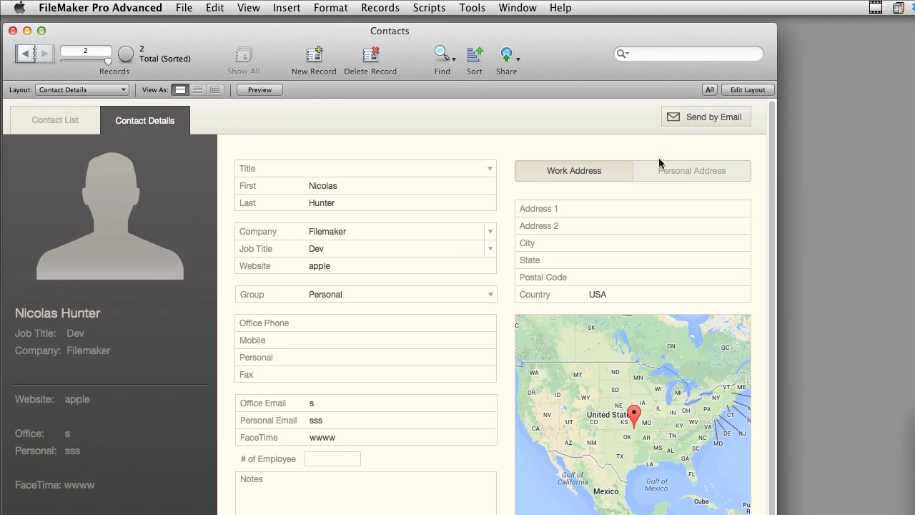
# - Fill in the contact's work street address, city and state, and commit the record
pyautogui.click(594, 207)
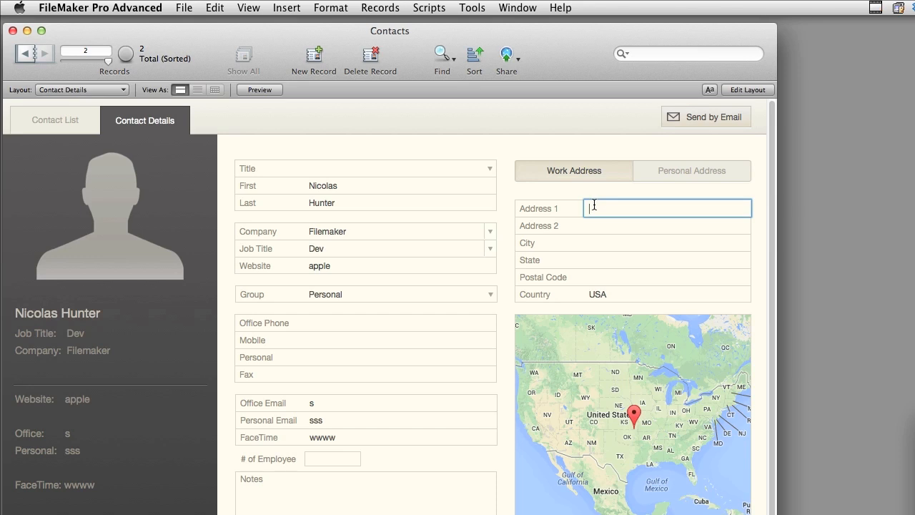
pyautogui.press('Tab')
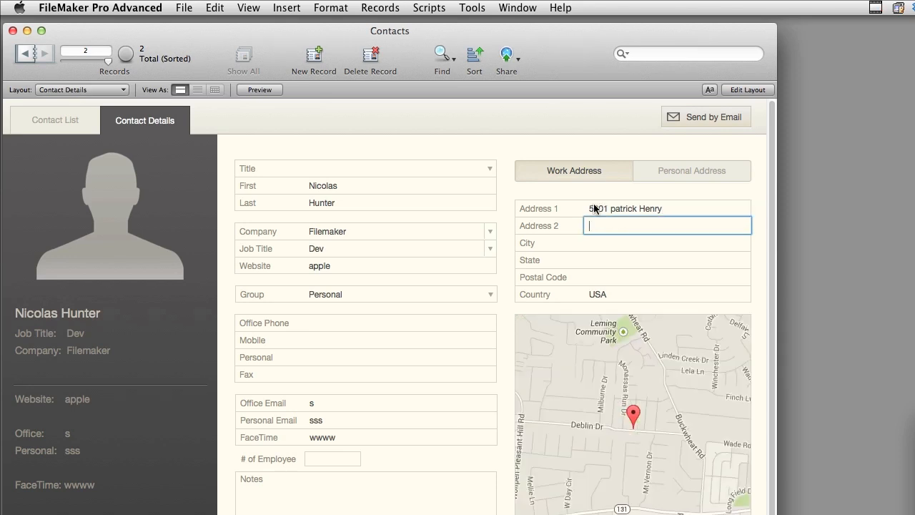
pyautogui.press('Tab')
pyautogui.write('Santa Clara')
pyautogui.press('Tab')
pyautogui.write('CA')
pyautogui.press('Tab')
pyautogui.click(514, 279)
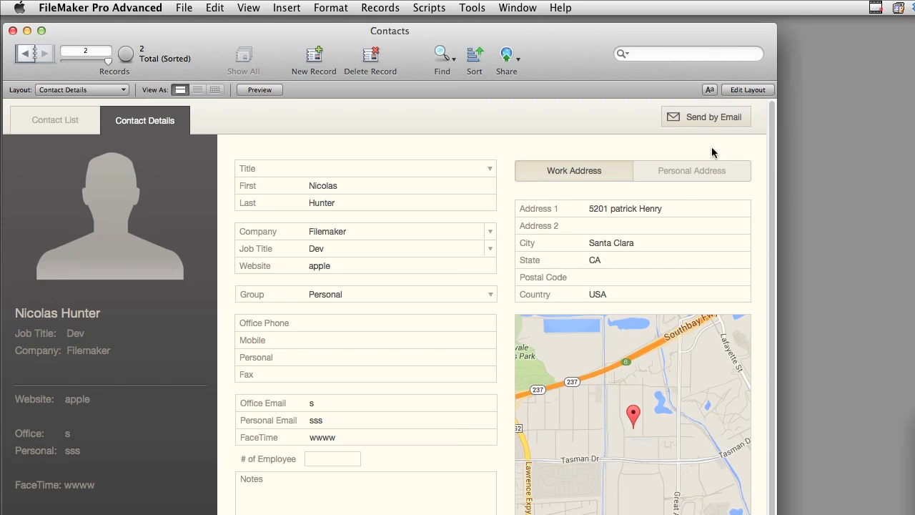
# - Create an email draft from the contact record and examine its subject, contact details and embedded map in Mail
pyautogui.click(730, 116)
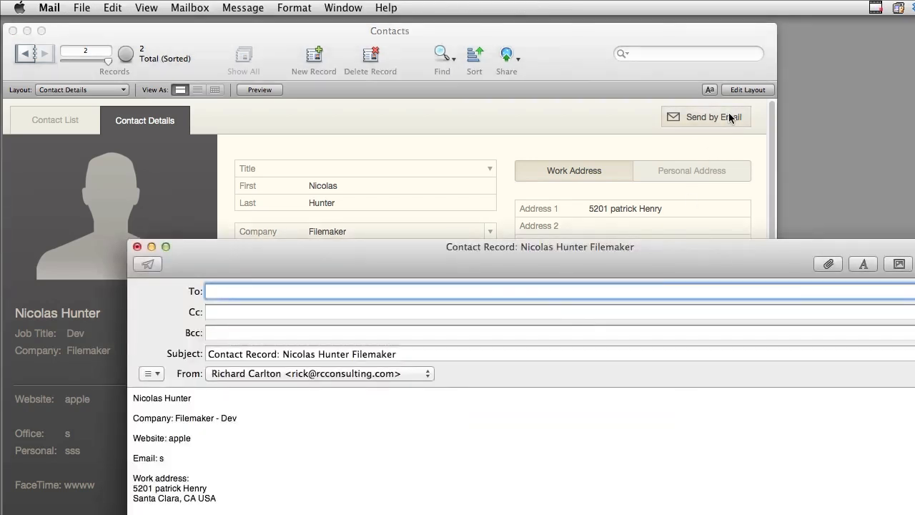
pyautogui.moveTo(620, 243); pyautogui.dragTo(592, 86)
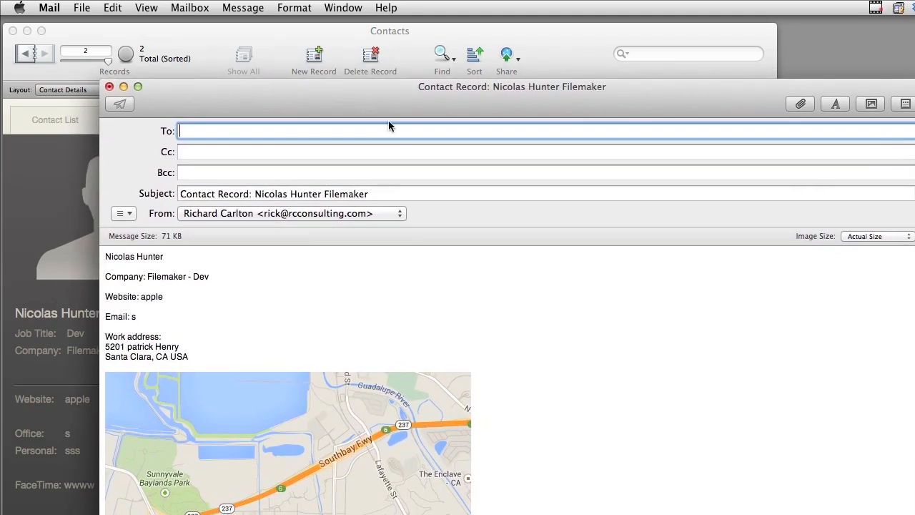
pyautogui.moveTo(378, 94); pyautogui.dragTo(835, 83)
pyautogui.click(537, 445)
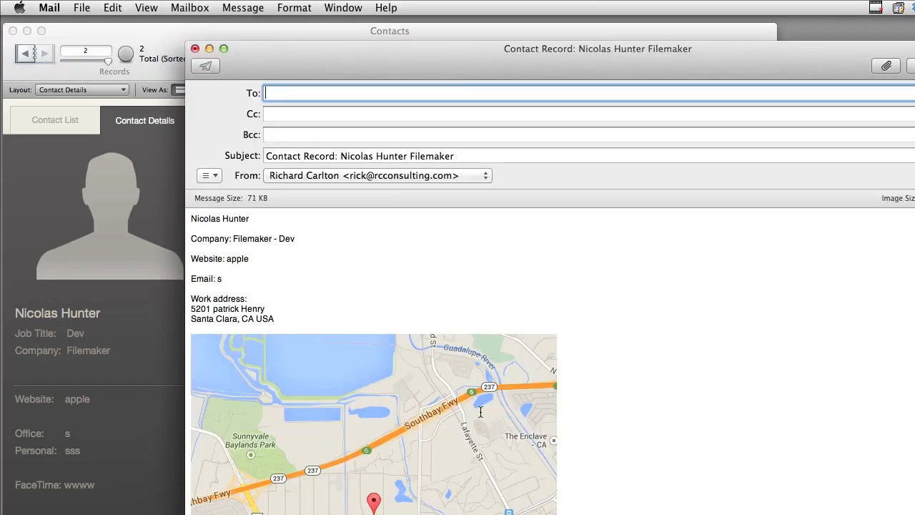
pyautogui.scroll(-4, 374, 360)
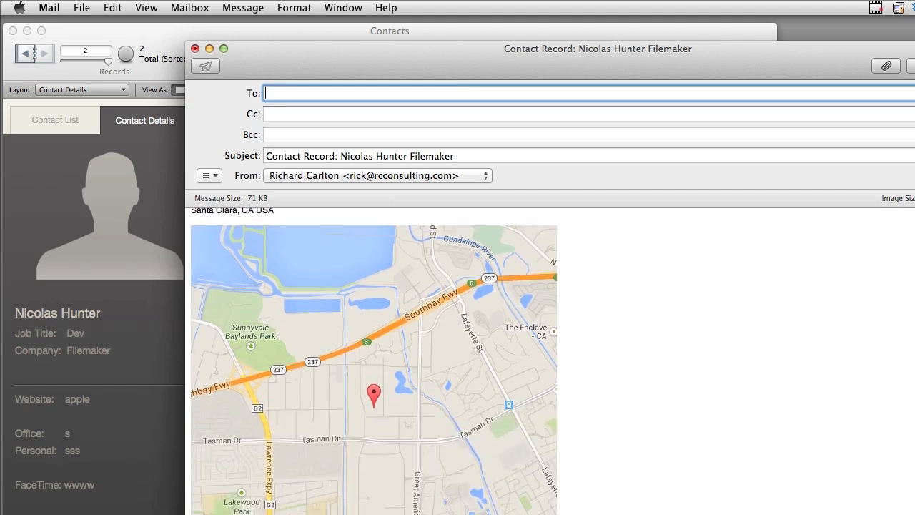
pyautogui.scroll(4, 374, 361)
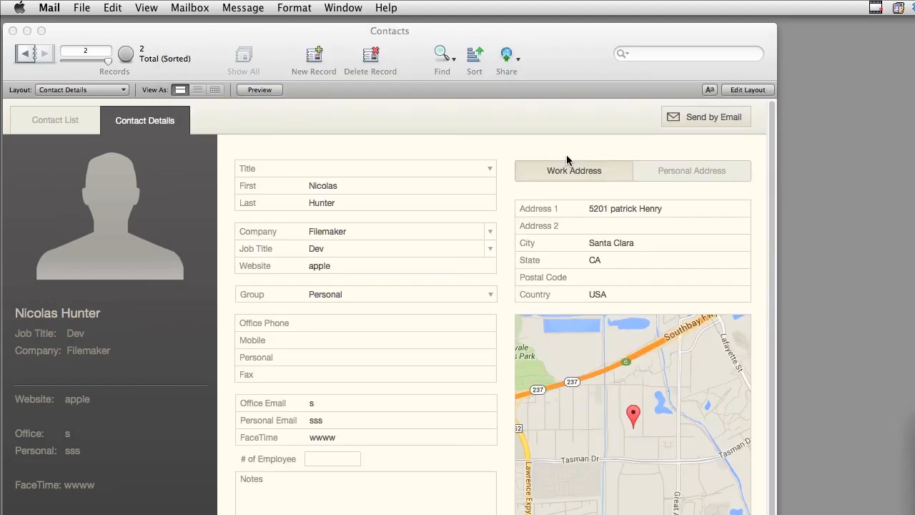
# - Switch back to FileMaker and open the Send by Email script from the list of scripts
pyautogui.click(403, 31)
pyautogui.click(428, 8)
pyautogui.click(438, 25)
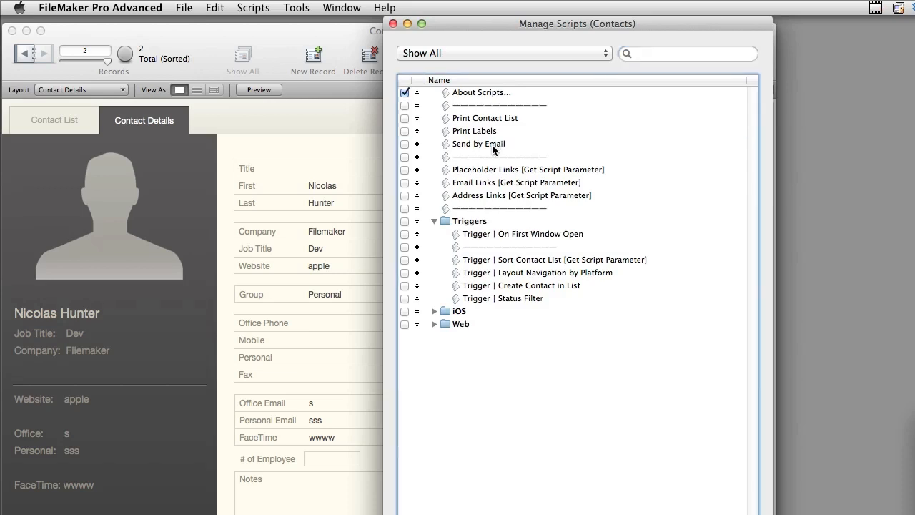
pyautogui.doubleClick(493, 143)
pyautogui.moveTo(526, 183); pyautogui.dragTo(323, 53)
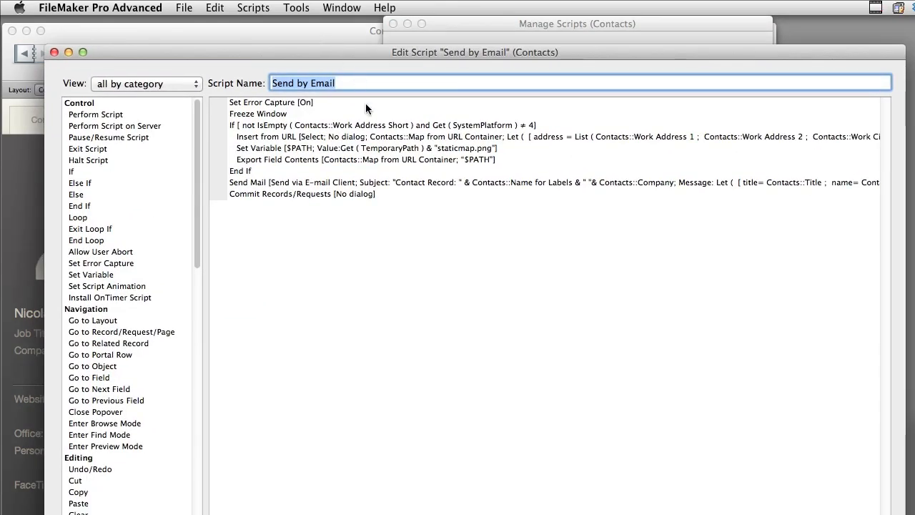
# - Examine the script's If condition and the target field of its Insert from URL step, leaving the field selection unchanged
pyautogui.click(370, 126)
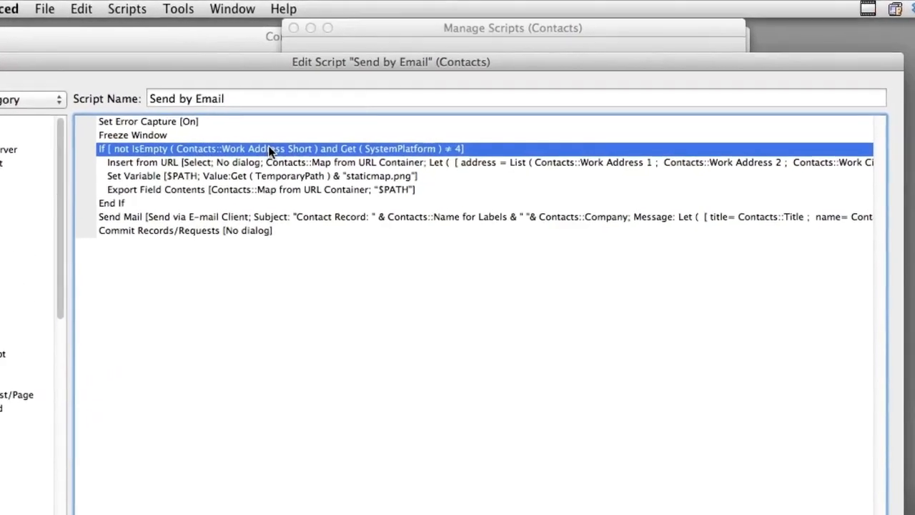
pyautogui.click(438, 219)
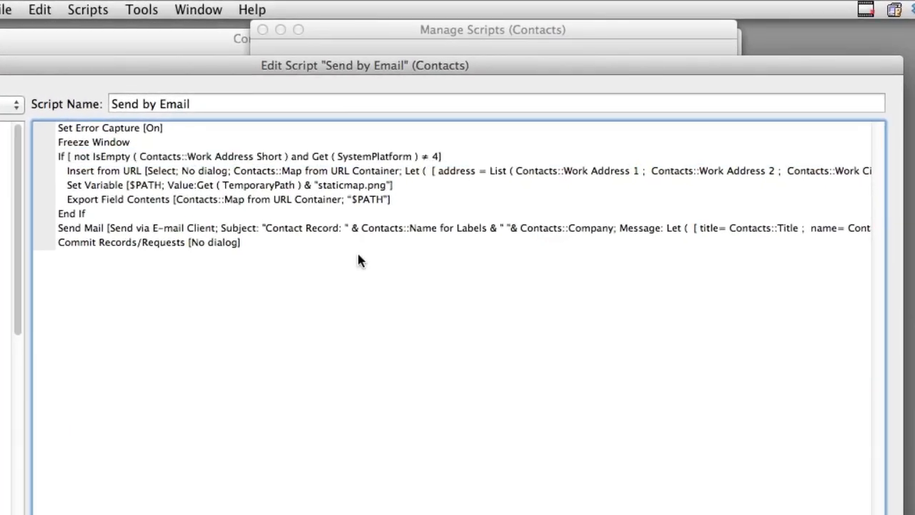
pyautogui.click(279, 155)
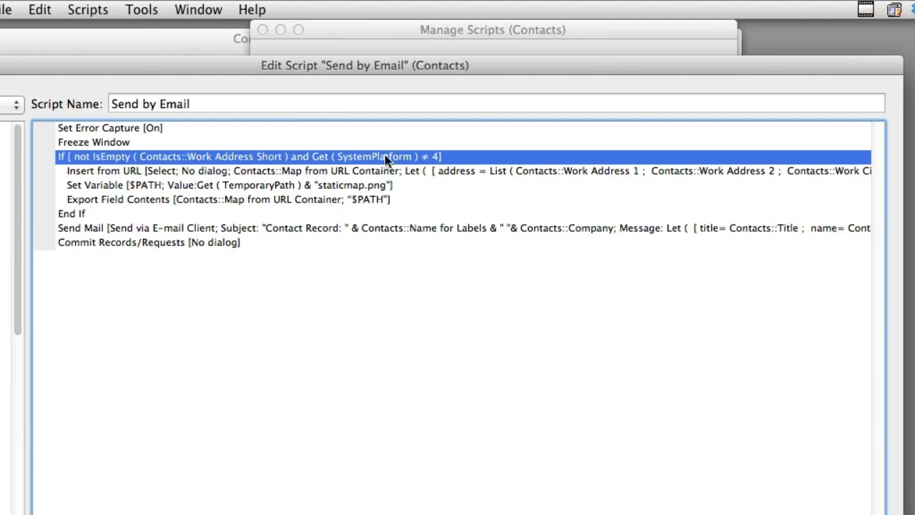
pyautogui.click(373, 171)
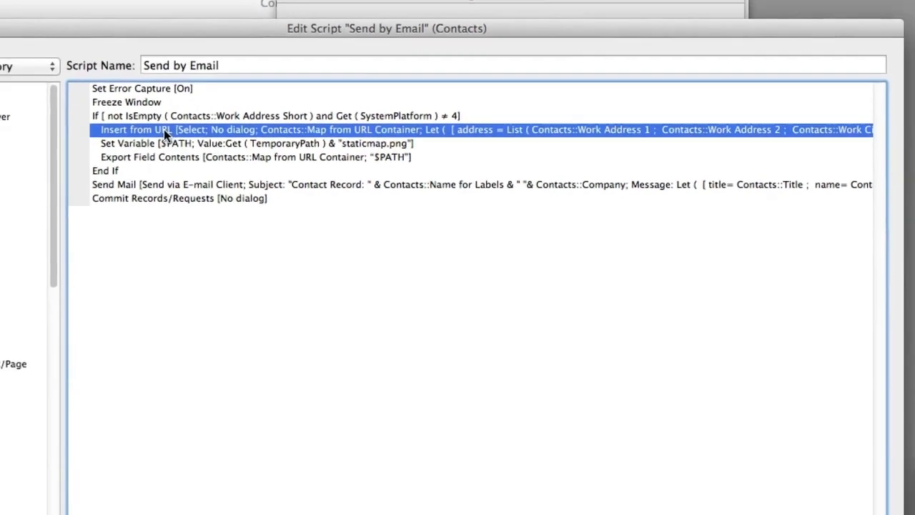
pyautogui.click(858, 473)
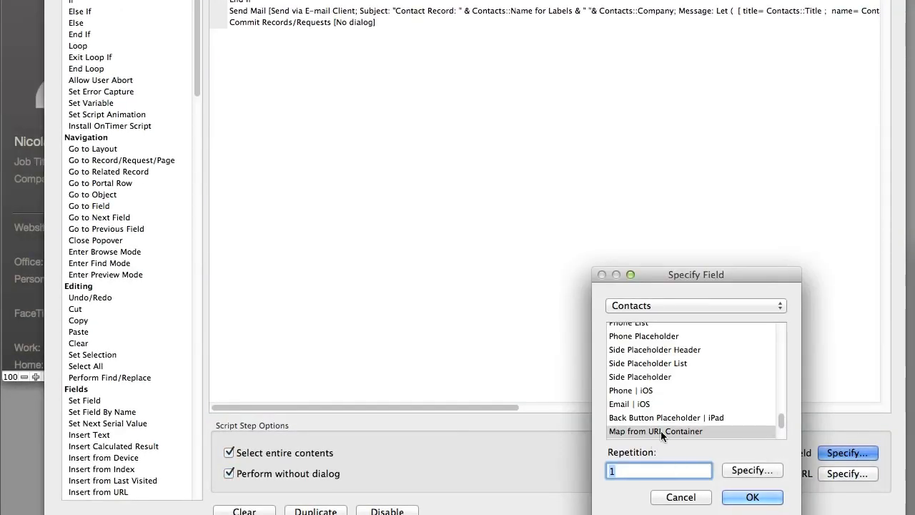
pyautogui.click(680, 496)
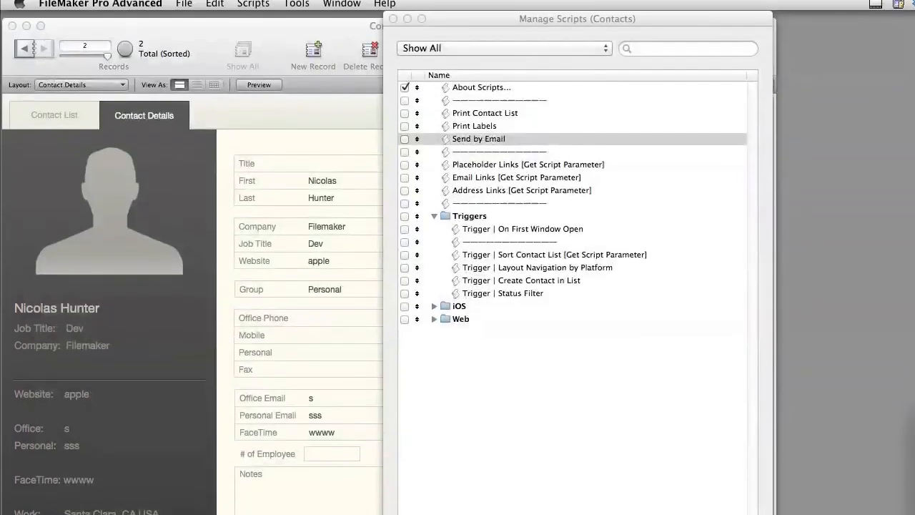
# - Move the script window aside and place the Map from URL Container field above Title on the Contact Details layout
pyautogui.moveTo(451, 14); pyautogui.dragTo(911, 10)
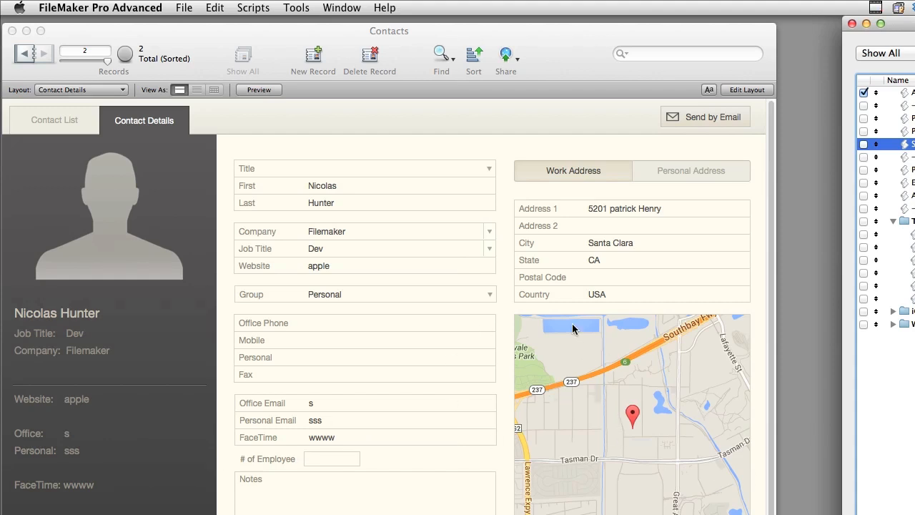
pyautogui.click(506, 322)
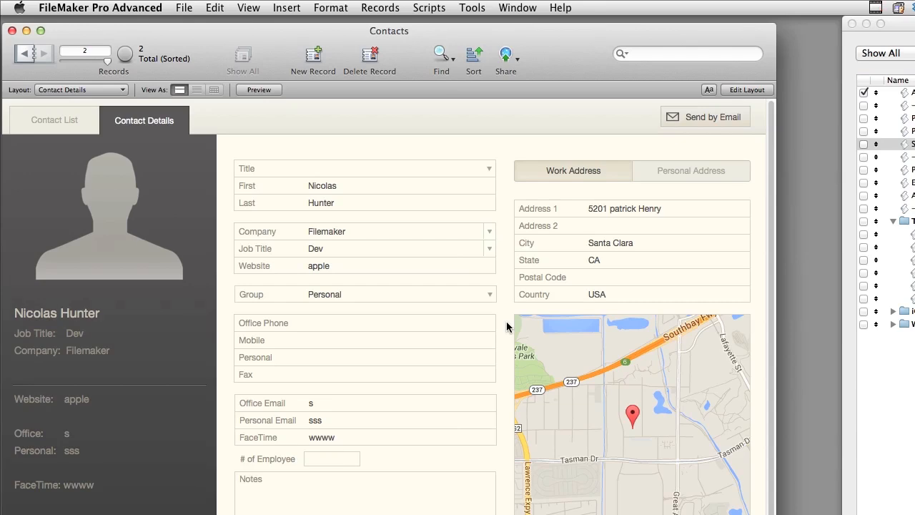
pyautogui.press('super+l')
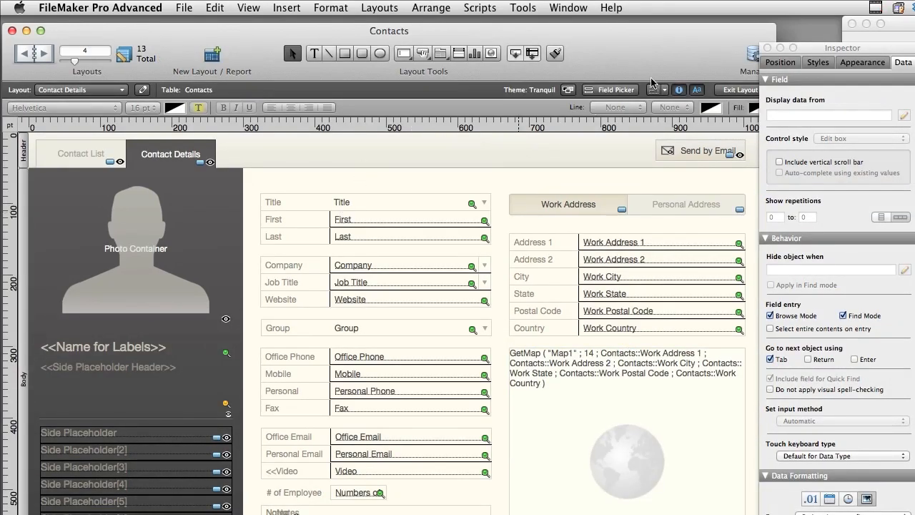
pyautogui.moveTo(514, 53); pyautogui.dragTo(276, 164)
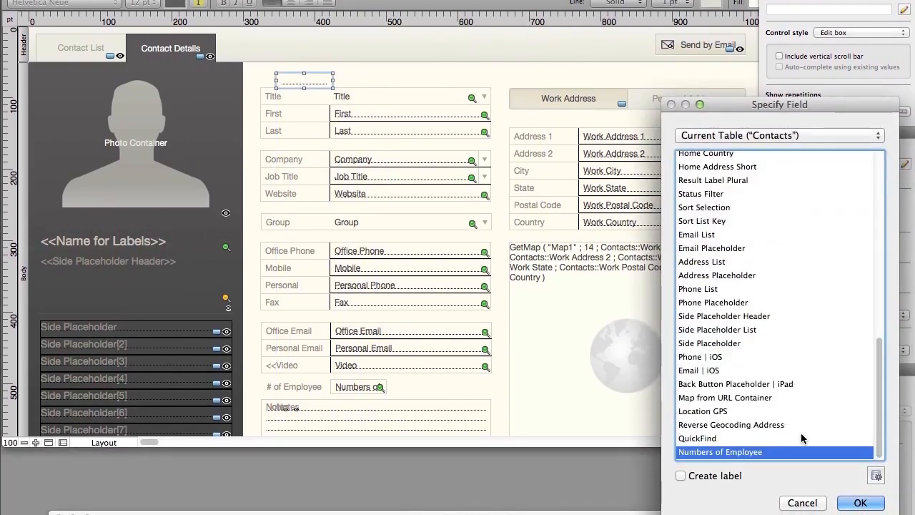
pyautogui.click(724, 397)
pyautogui.doubleClick(724, 397)
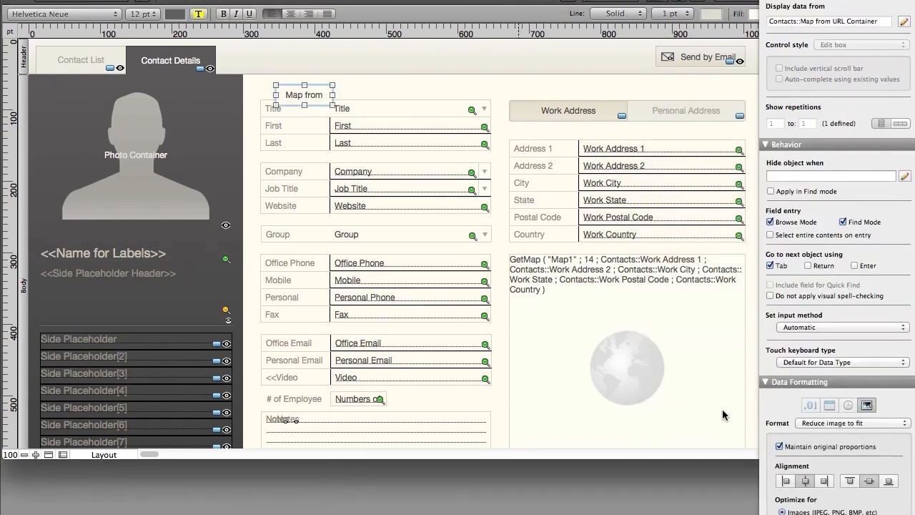
# - Enlarge the Map from URL Container field so it covers the name, company and group fields
pyautogui.click(334, 103)
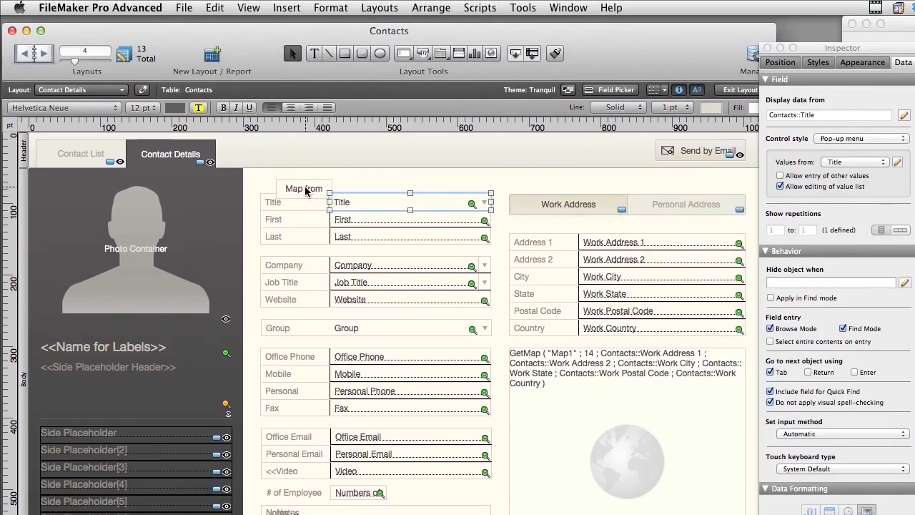
pyautogui.click(305, 190)
pyautogui.moveTo(332, 197); pyautogui.dragTo(535, 402)
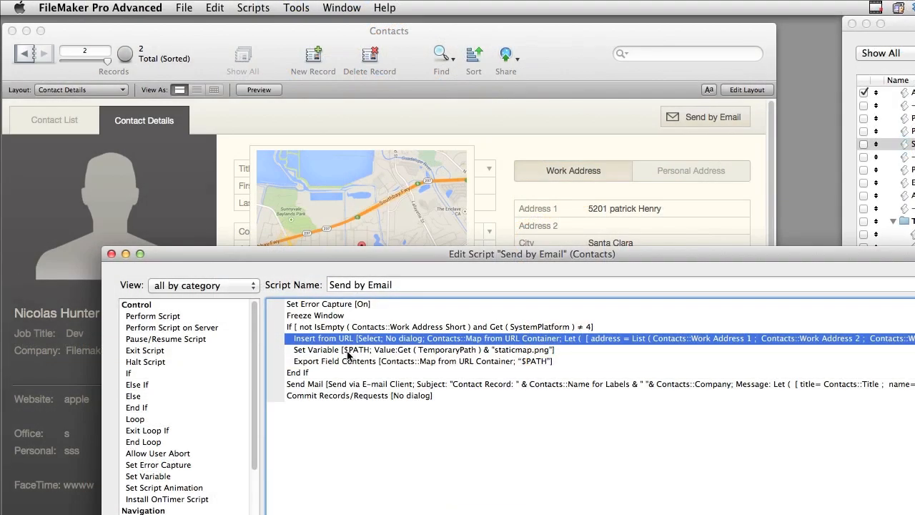
# - Examine the Set Variable $PATH and Export Field Contents steps of the Send by Email script beside the container map
pyautogui.click(348, 350)
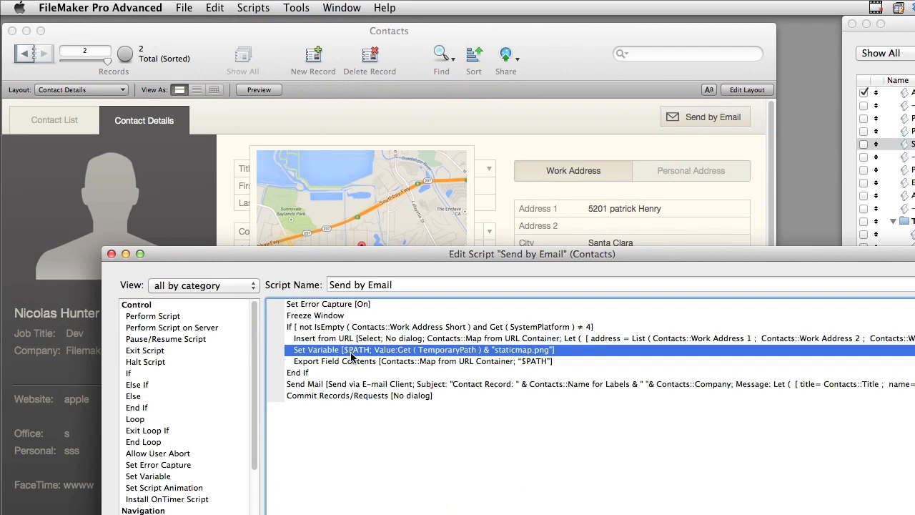
pyautogui.click(421, 362)
pyautogui.moveTo(394, 249); pyautogui.dragTo(387, 393)
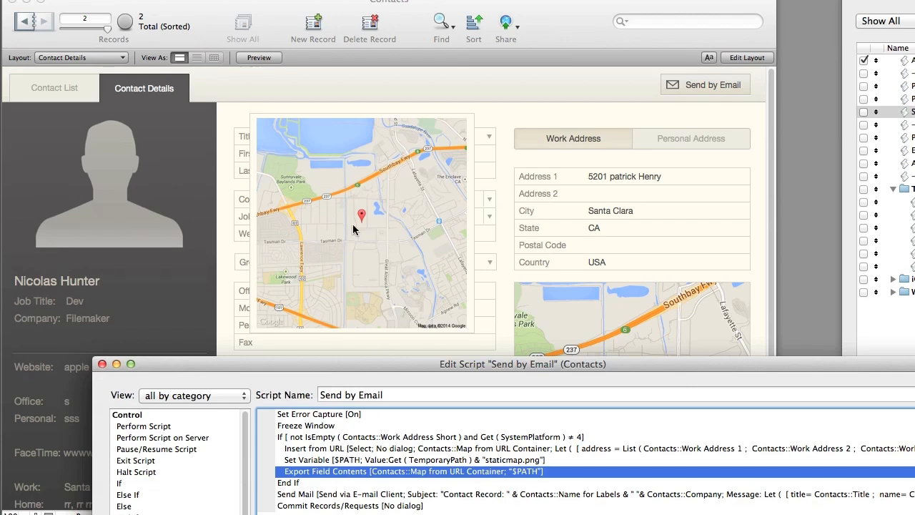
# - Examine the Send Mail step's options and its $PATH attachment setting, and close both dialogs without changes
pyautogui.click(365, 495)
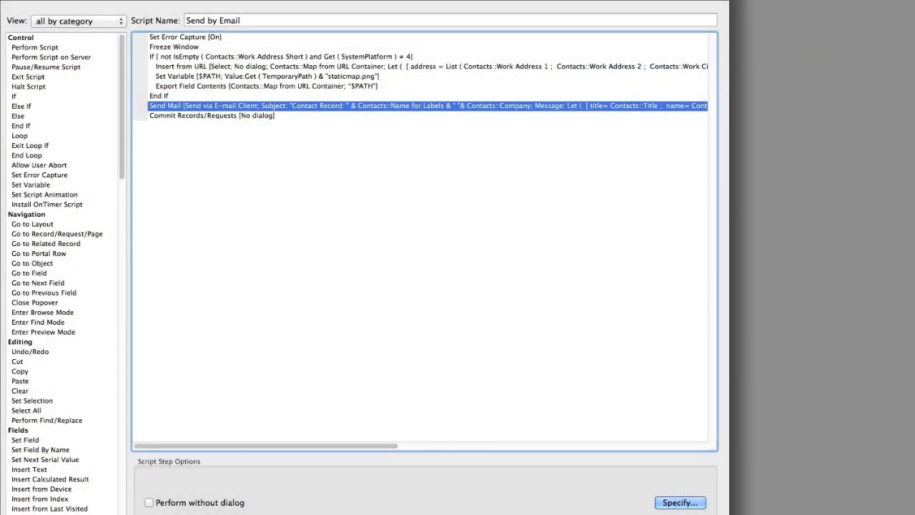
pyautogui.click(680, 502)
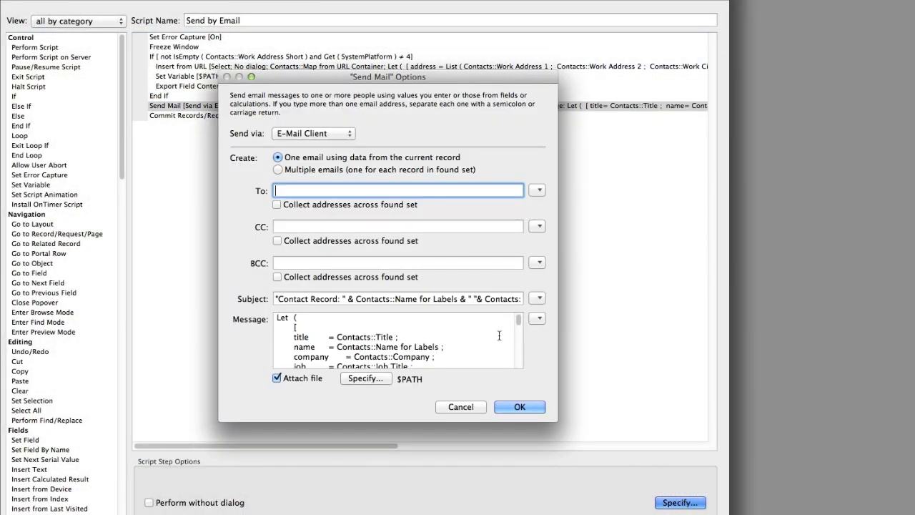
pyautogui.click(379, 379)
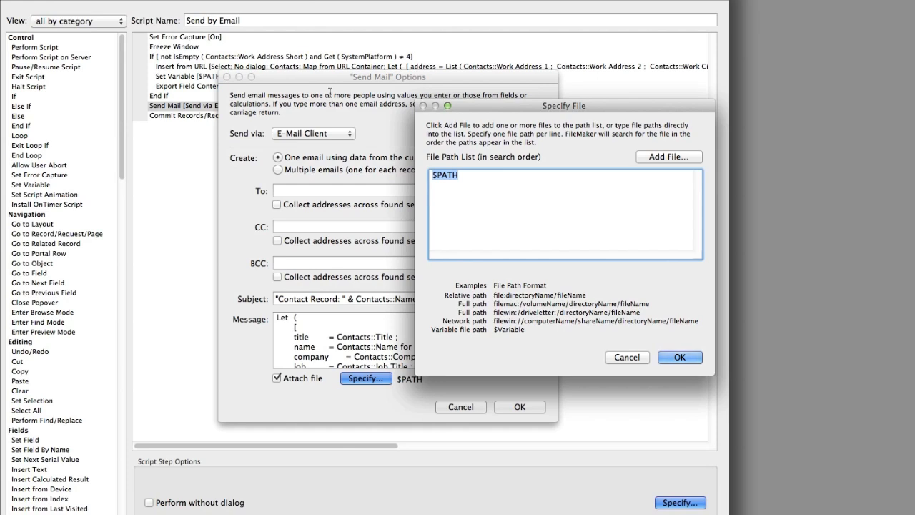
pyautogui.click(620, 359)
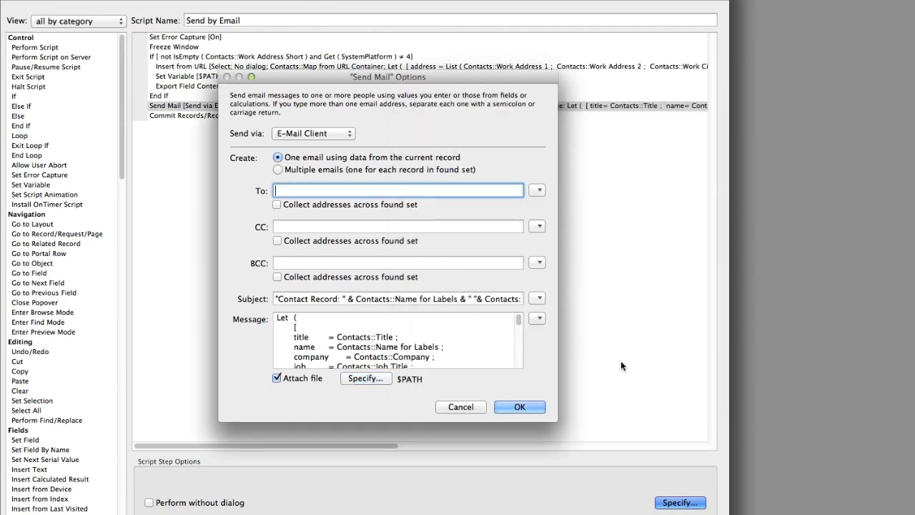
pyautogui.click(470, 408)
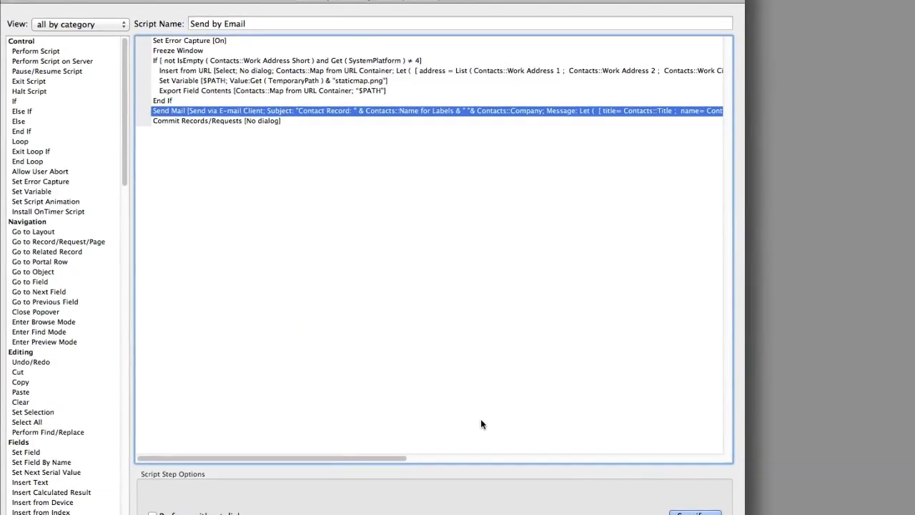